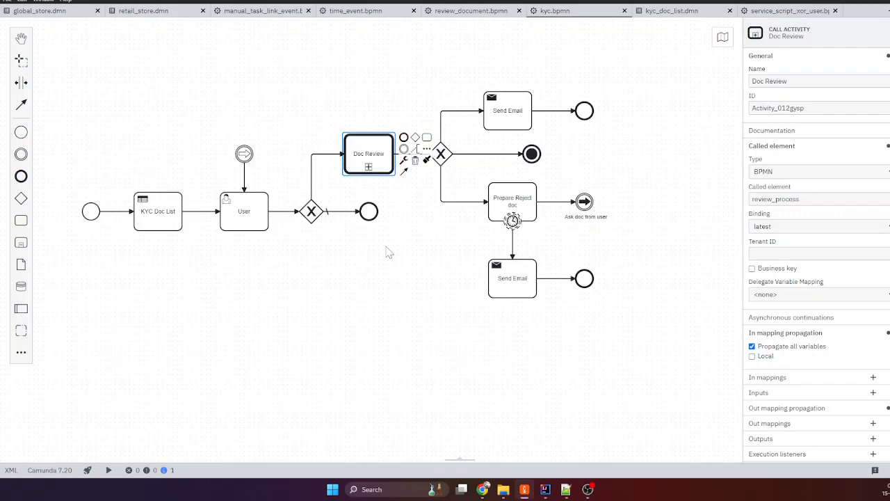
- Review the KYC process's reject link event, terminate end event, KYC Doc List task, User task and Doc Review call activity properties
click(583, 201)
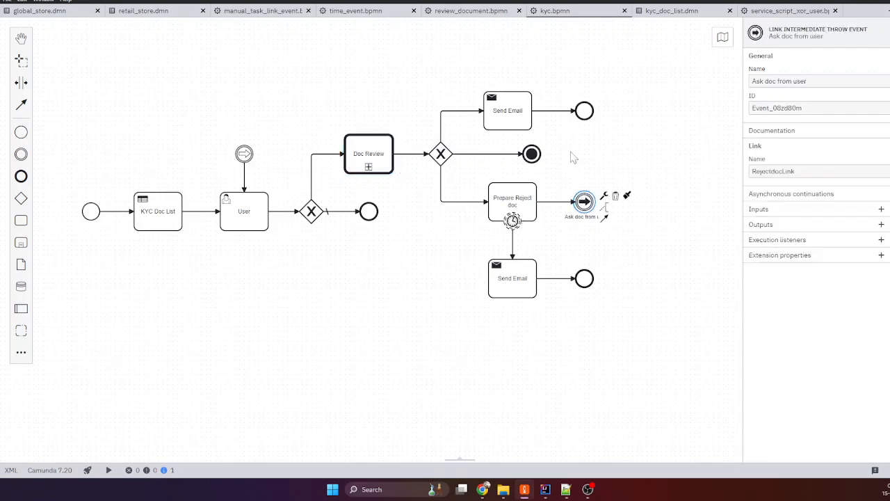
click(532, 154)
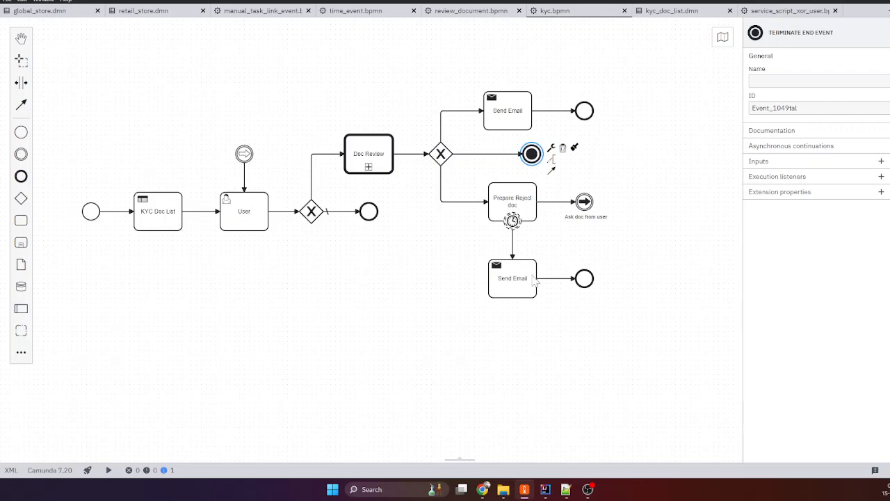
click(238, 202)
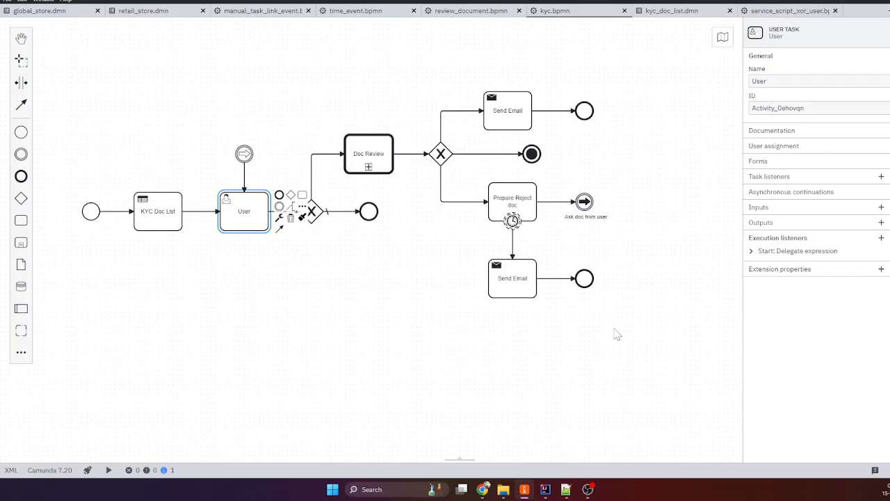
click(284, 321)
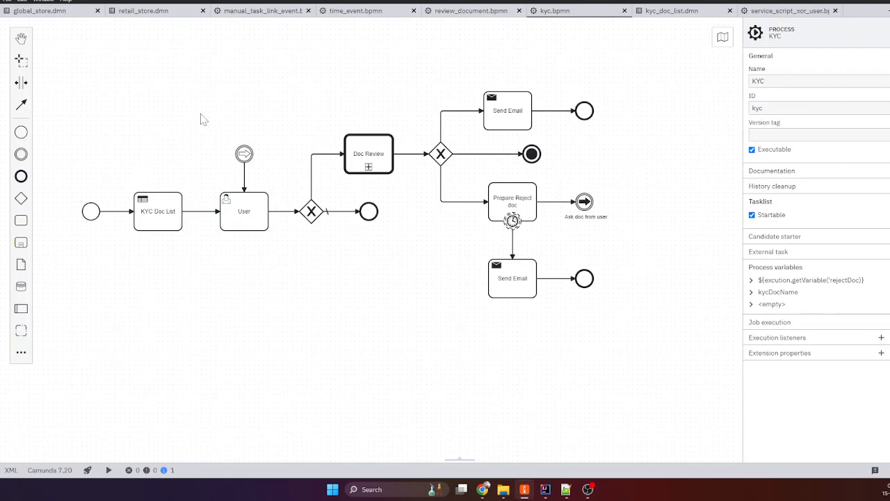
click(155, 204)
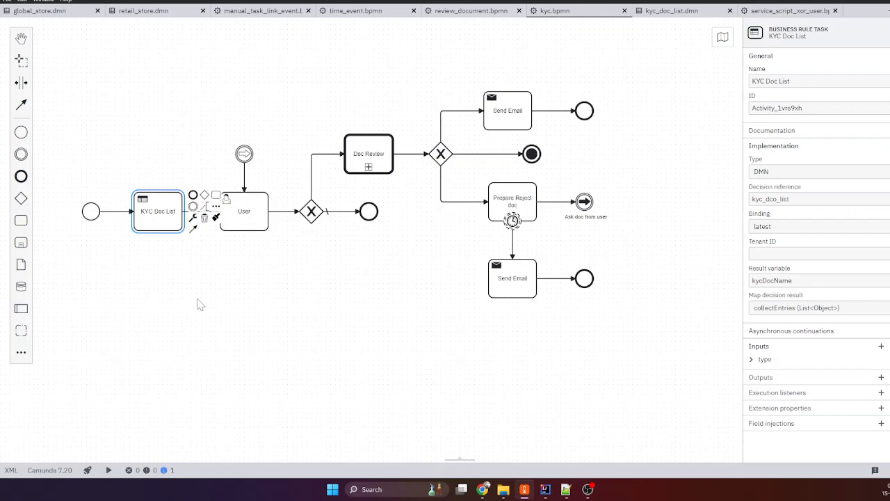
click(240, 217)
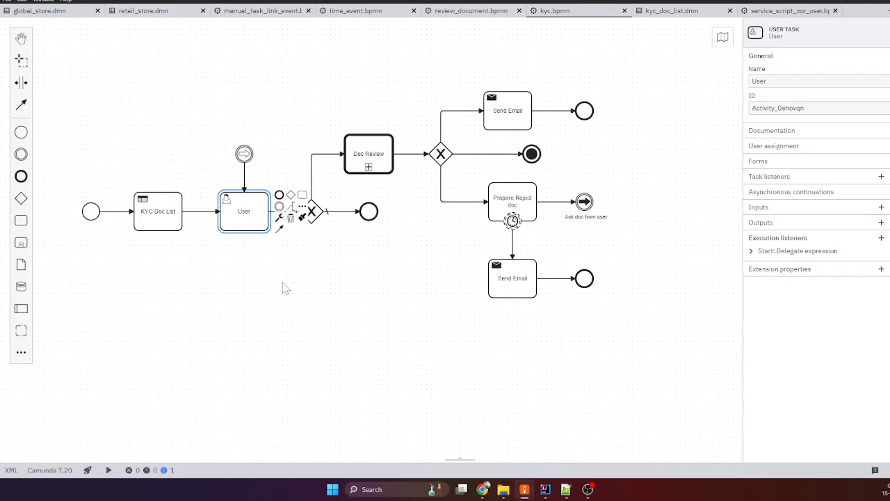
click(360, 147)
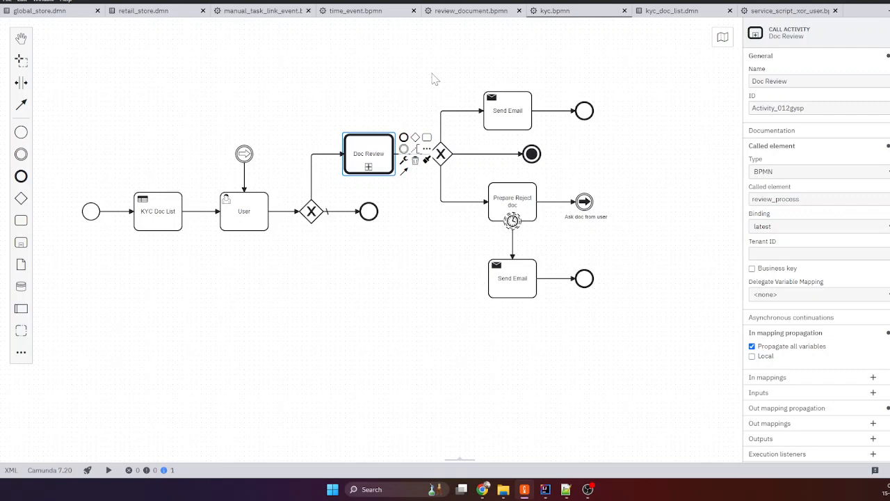
click(400, 68)
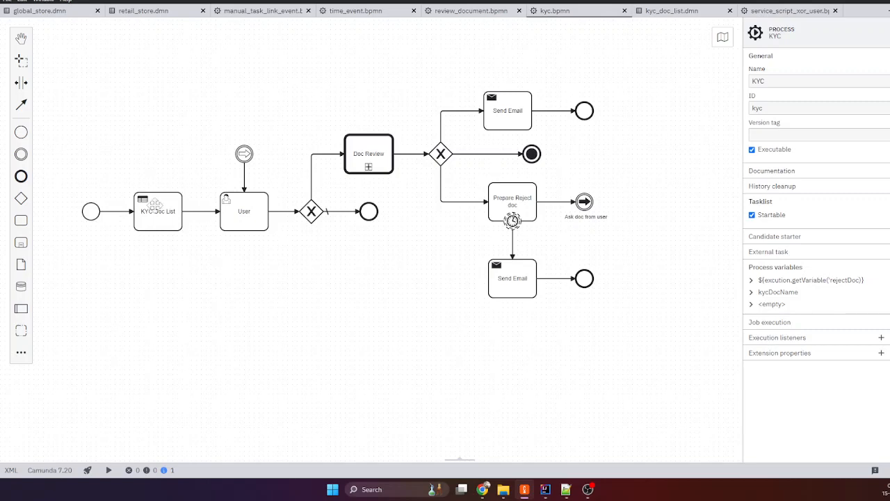
- Inspect the User task, the end event, the conditional flow from the first gateway to Doc Review, and the Doc Review call activity
click(248, 209)
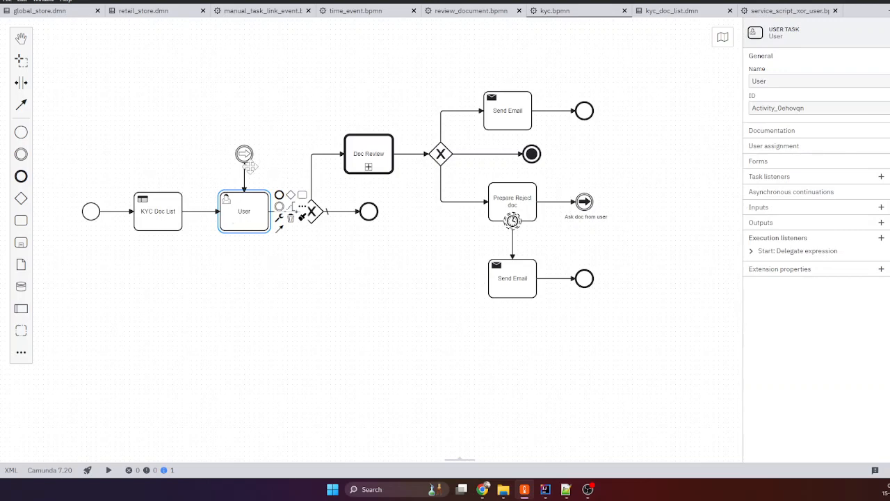
click(326, 267)
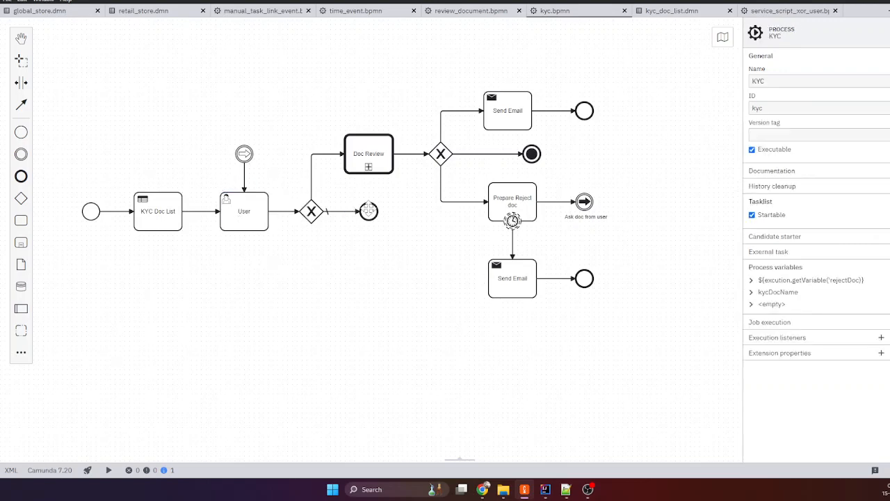
click(369, 210)
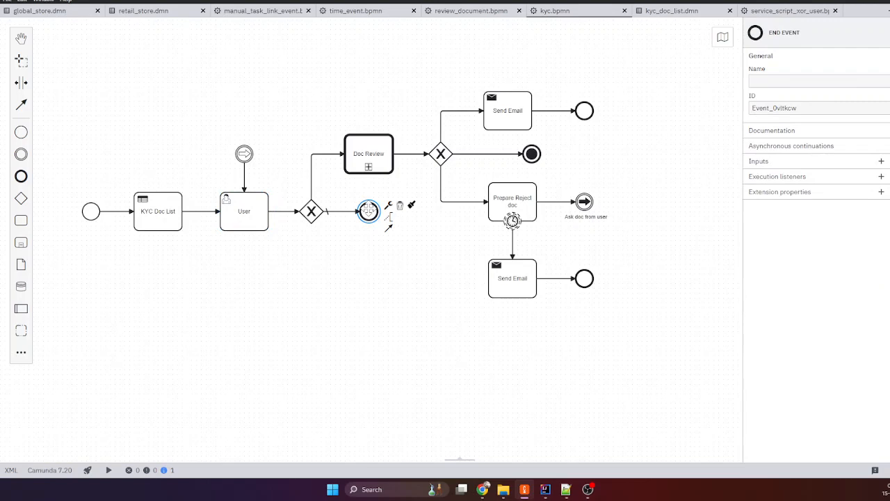
click(310, 180)
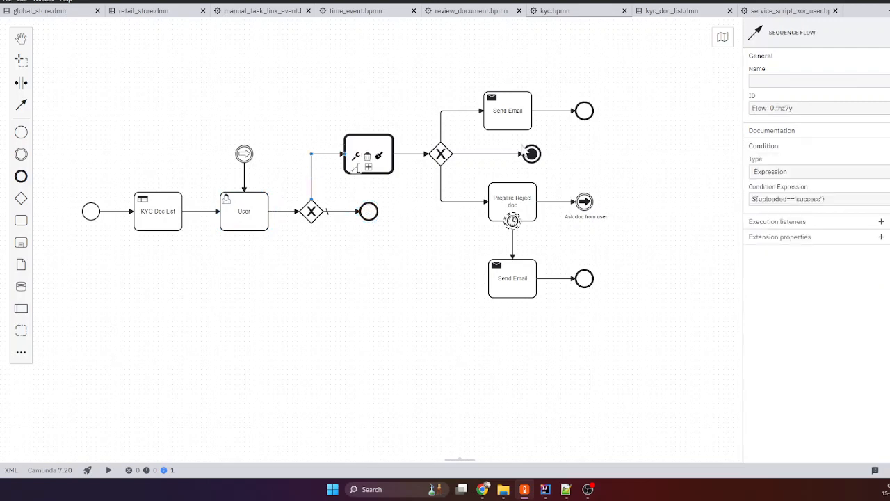
click(358, 140)
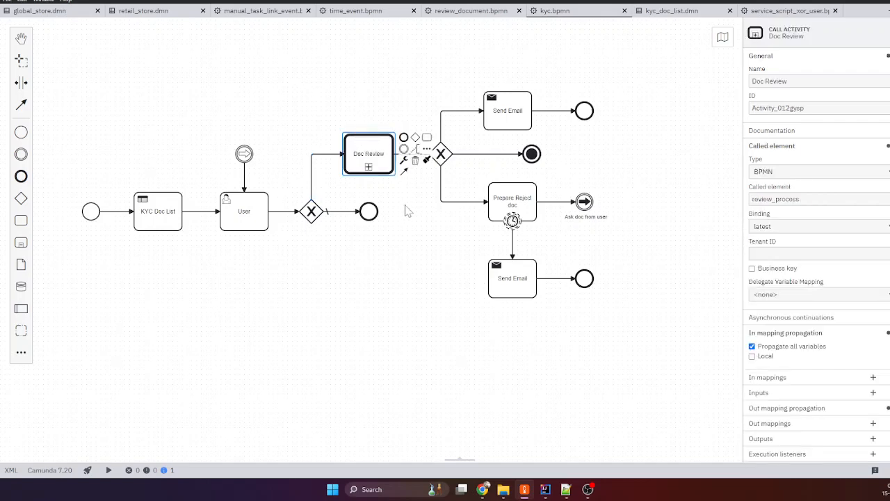
- Examine the condition expressions on the three flows leaving the gateway after Doc Review
click(440, 121)
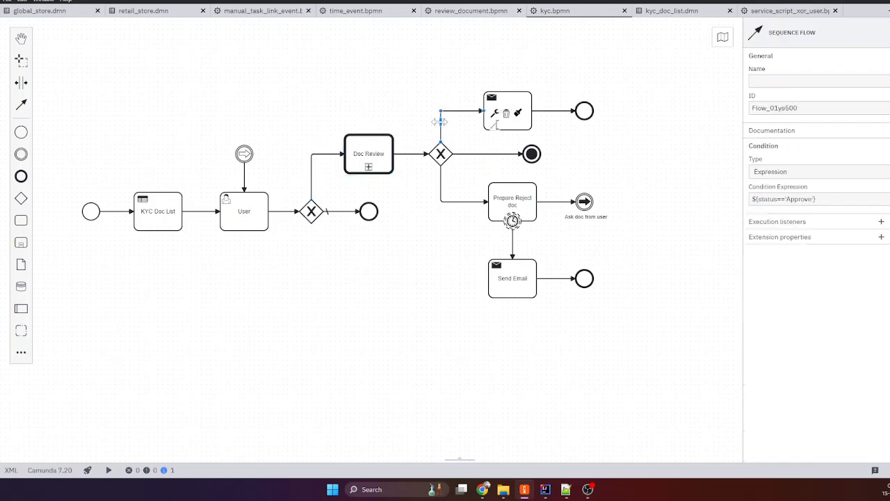
click(523, 76)
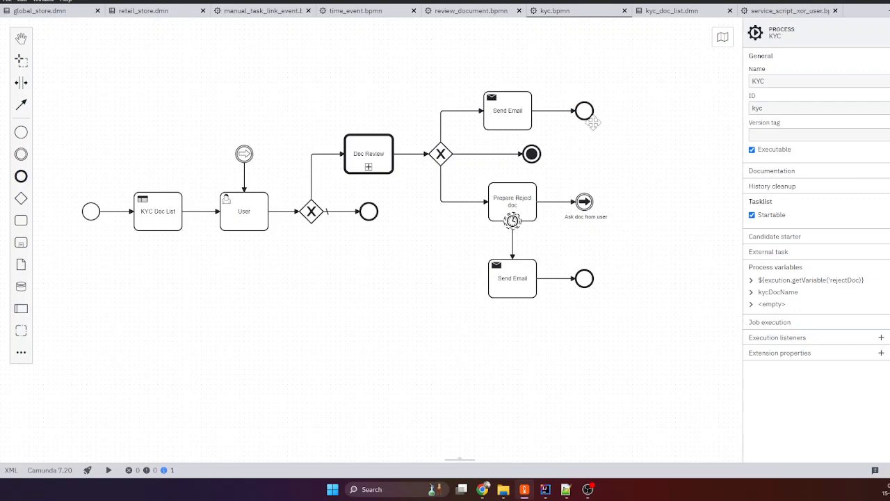
click(375, 153)
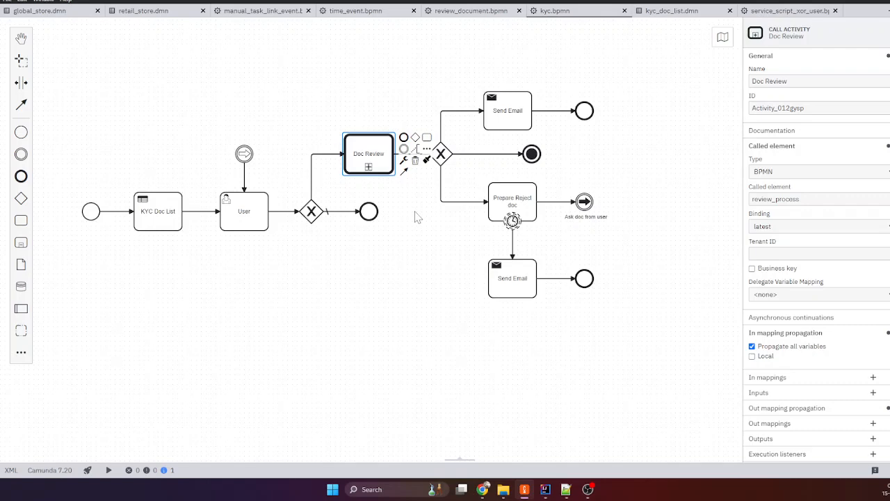
click(481, 169)
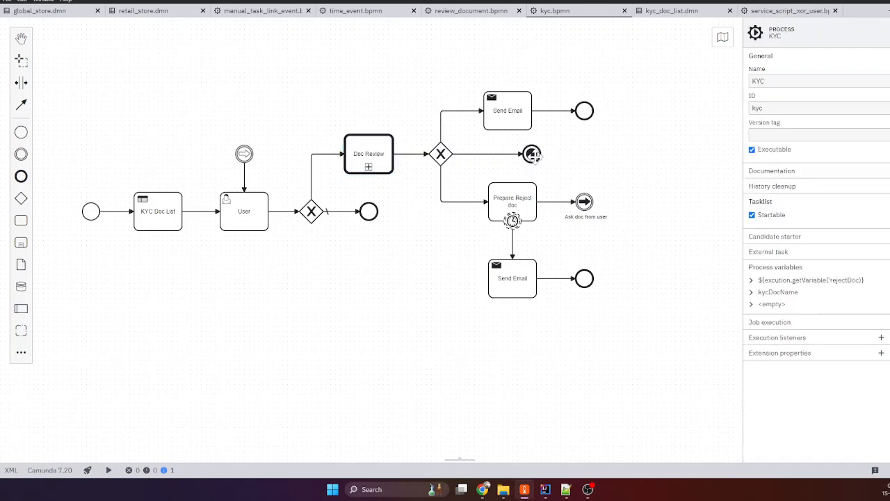
click(472, 154)
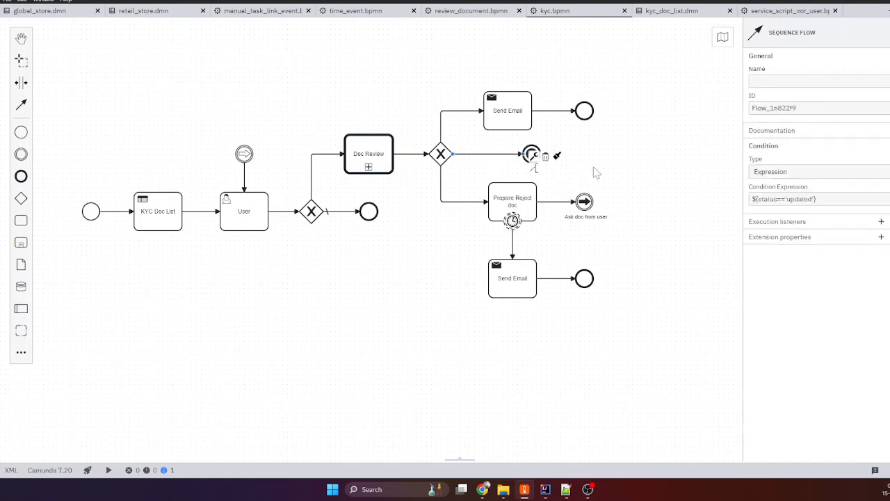
click(556, 165)
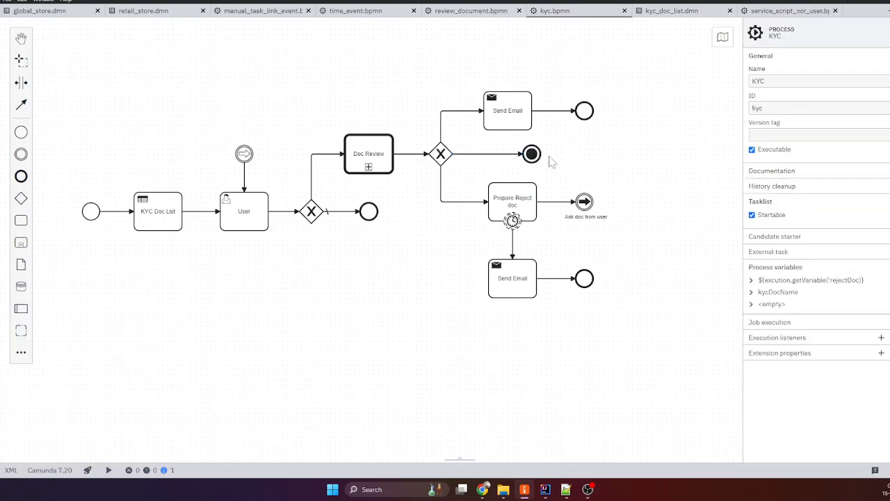
click(457, 201)
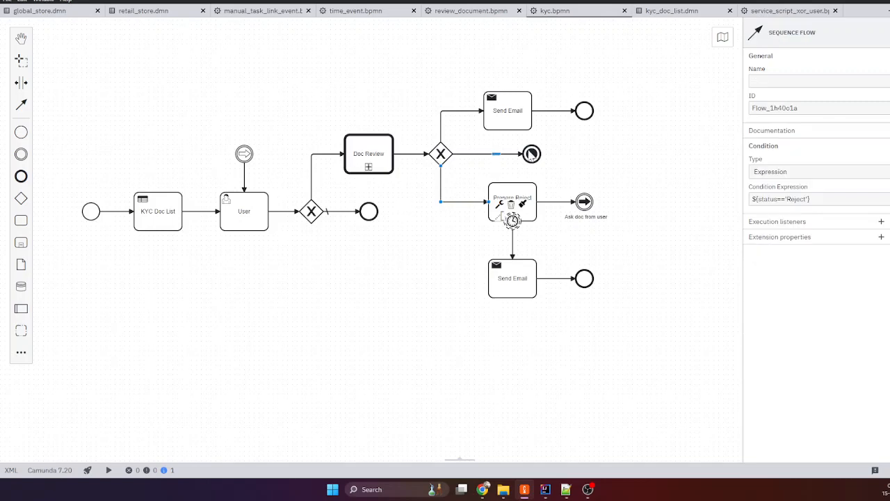
click(575, 179)
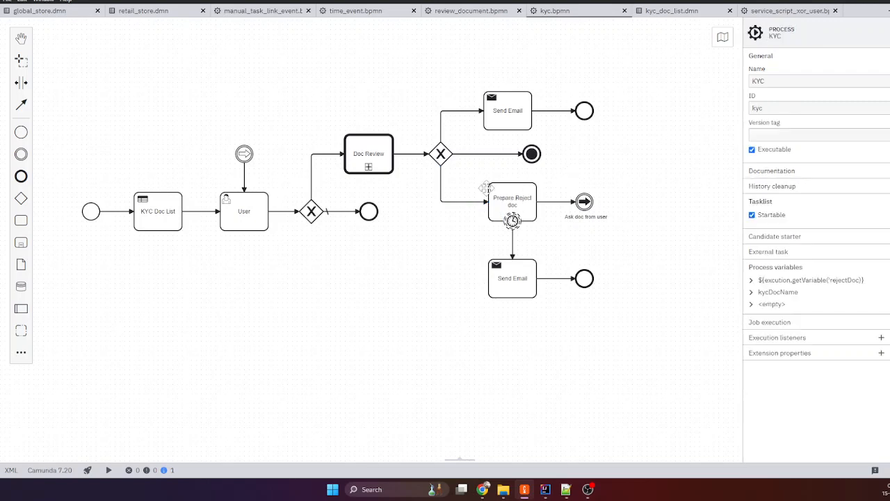
- Examine the Prepare Reject doc task, its timer boundary event, the matching link throw and catch events, and the User task they return to
click(518, 197)
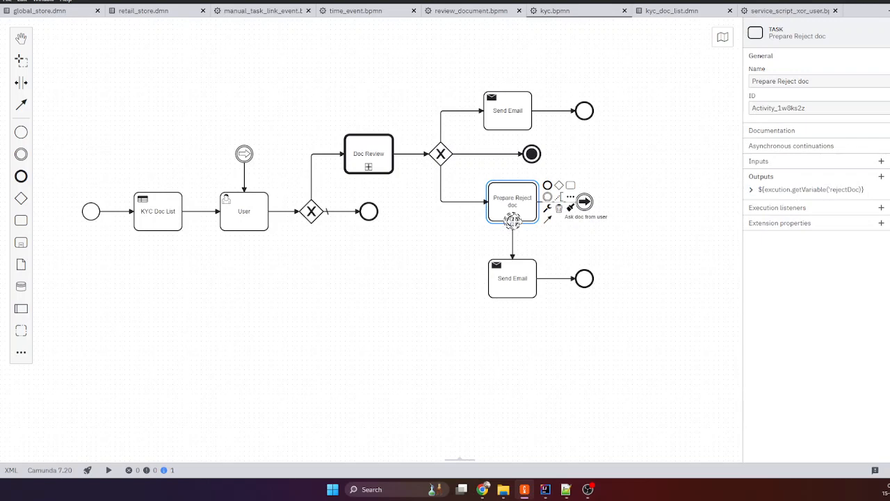
click(513, 219)
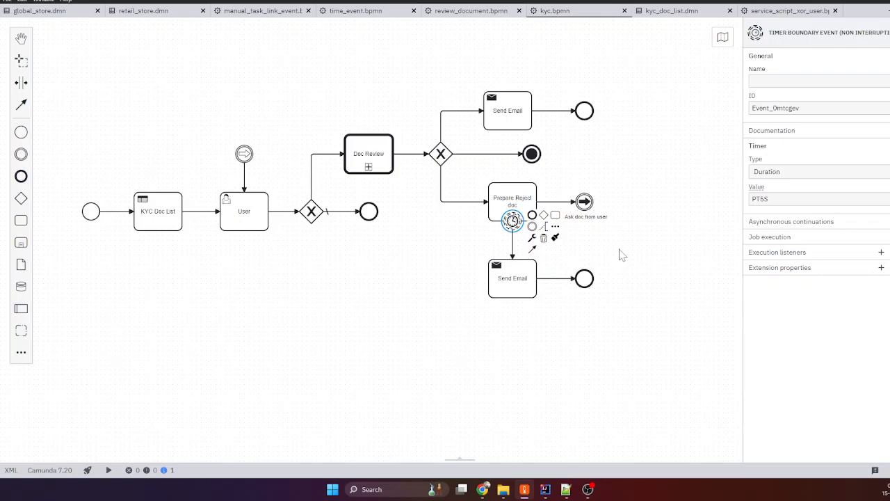
click(610, 183)
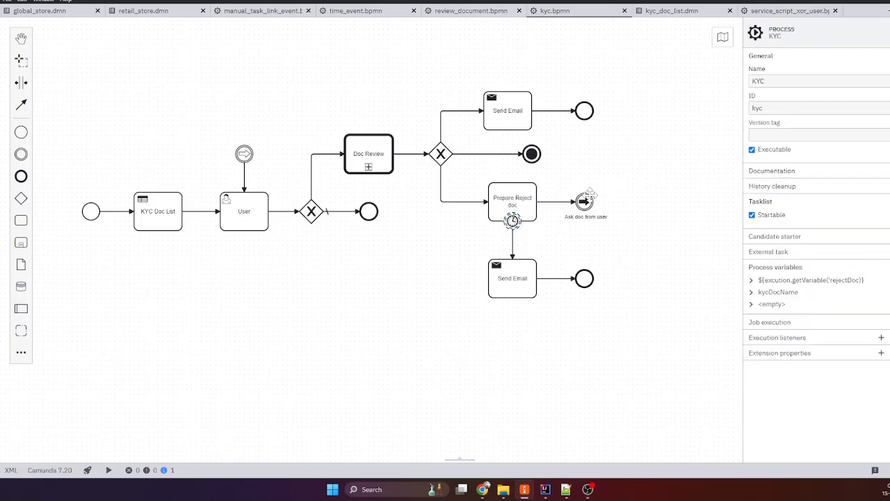
click(588, 198)
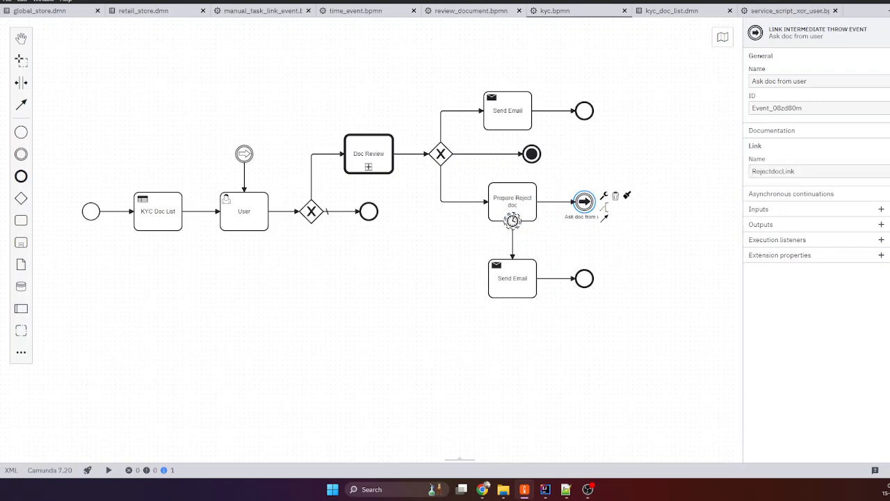
click(756, 171)
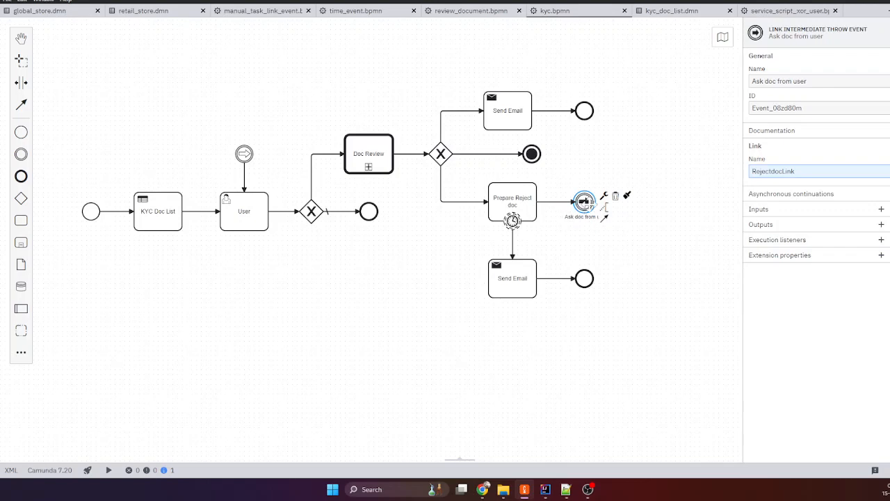
click(243, 153)
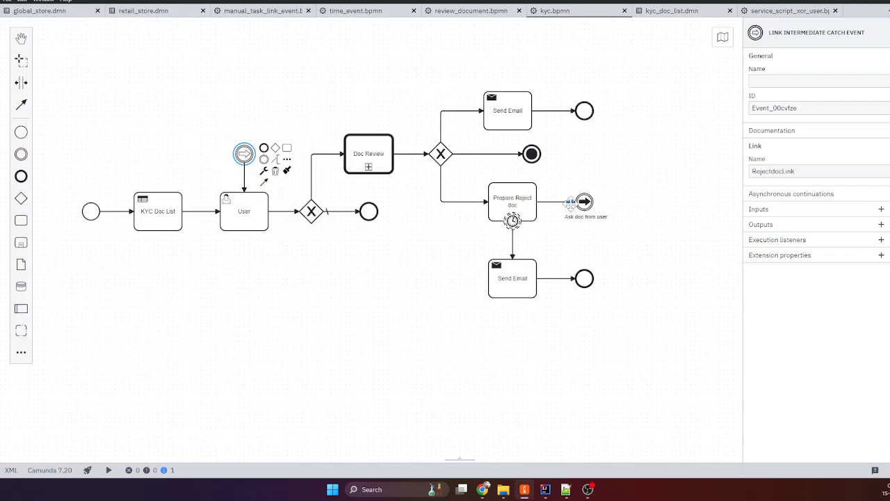
click(520, 201)
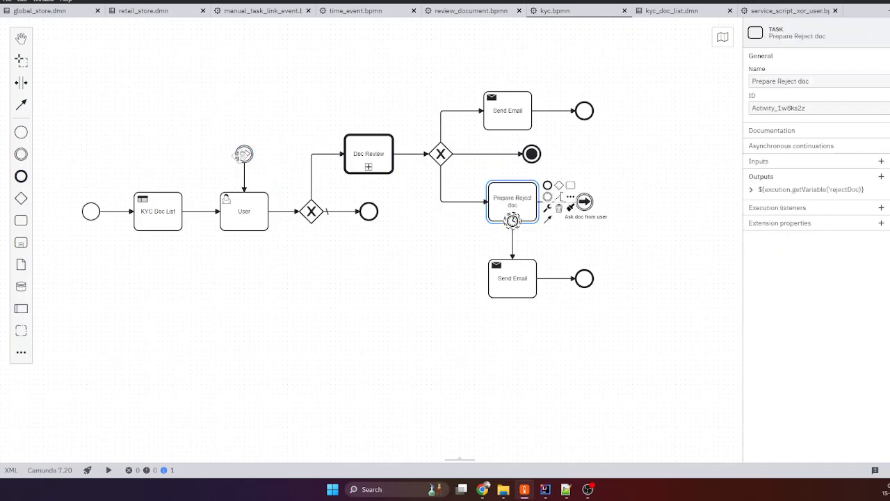
click(238, 210)
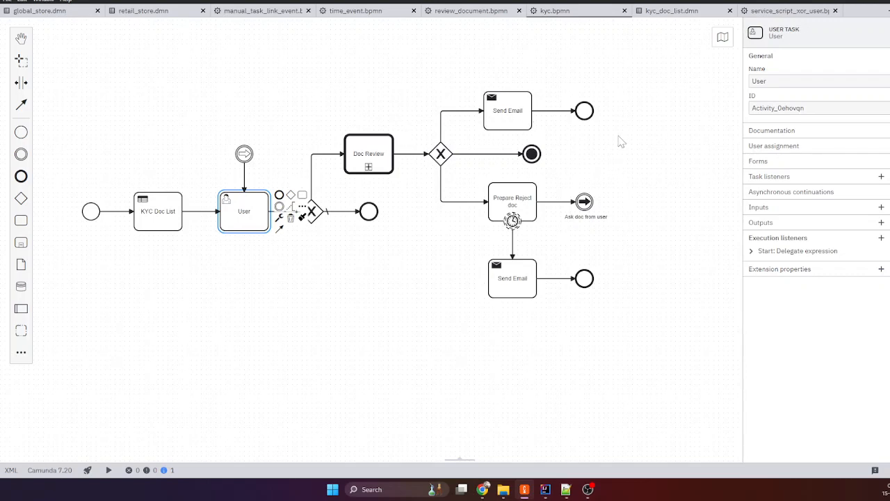
- Examine the KYC Doc List business rule task against the decision ID and rule table in kyc_doc_list.dmn, and return to kyc.bpmn
click(154, 206)
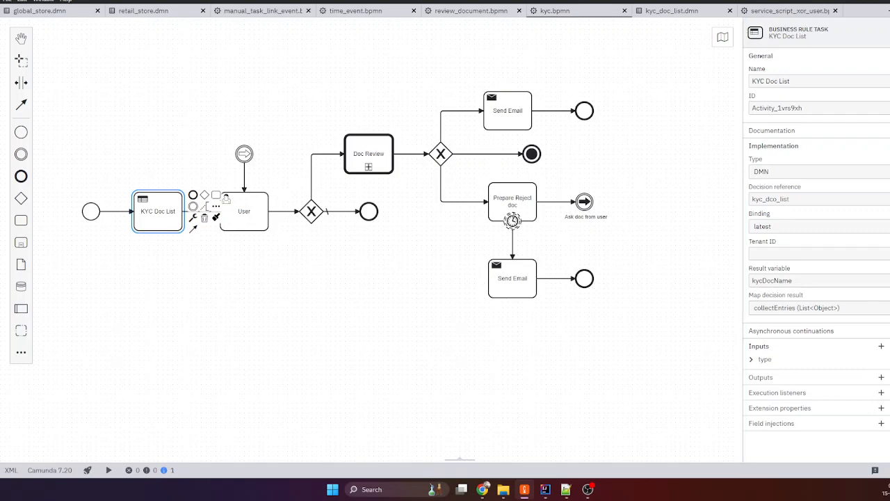
click(652, 12)
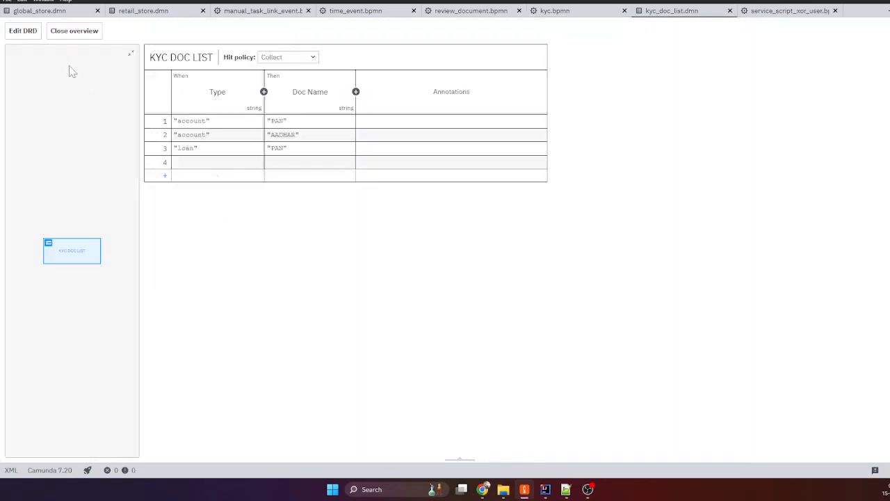
click(18, 32)
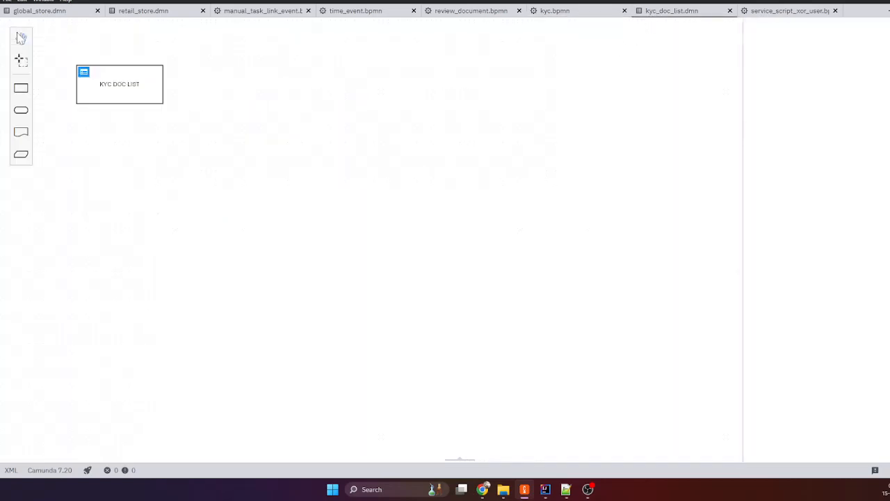
click(100, 81)
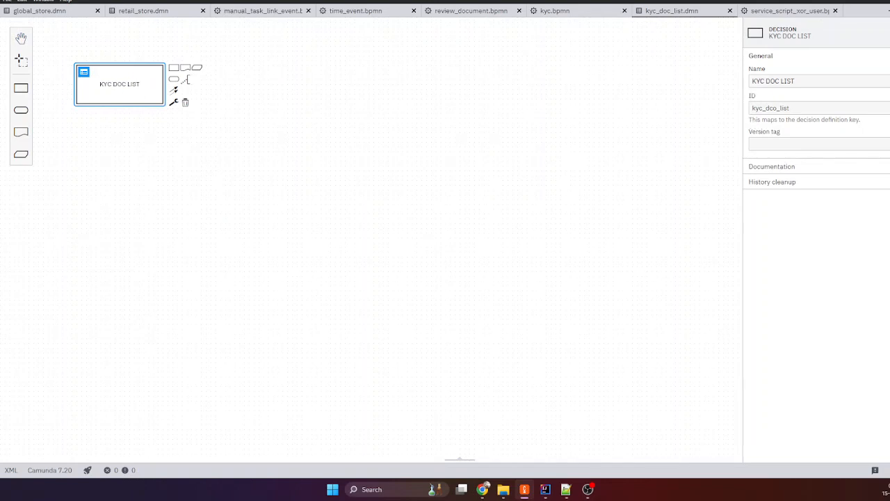
click(83, 73)
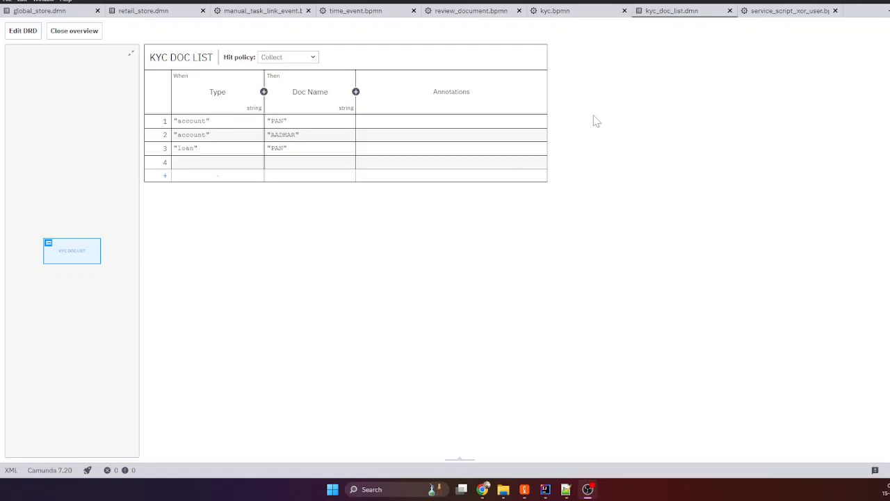
click(565, 14)
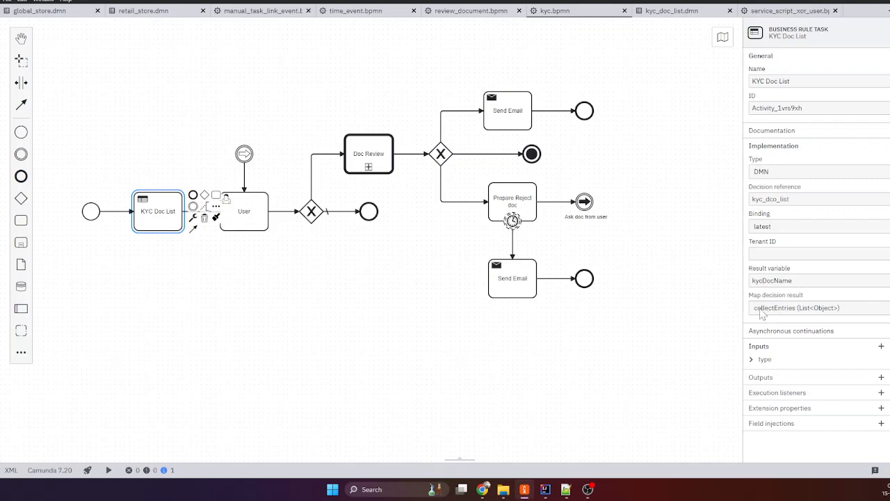
- Examine the result mapping options of the KYC Doc List task alongside the Collect hit policy in kyc_doc_list.dmn
click(774, 310)
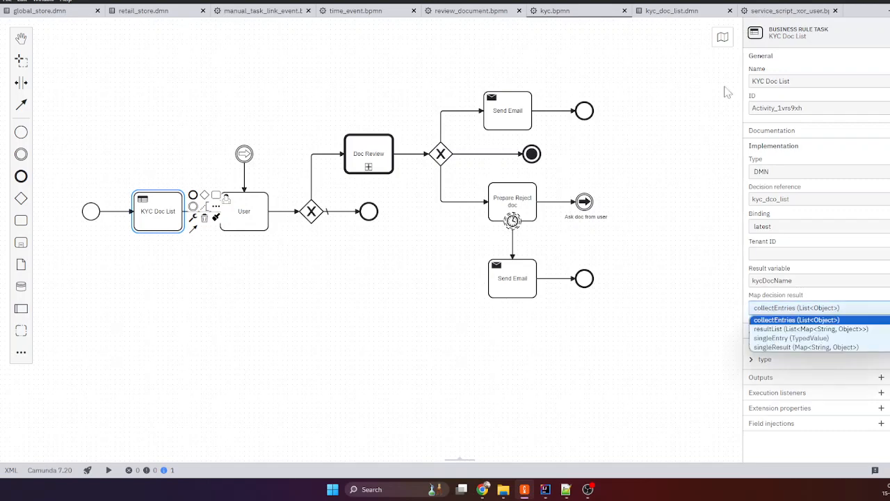
click(671, 11)
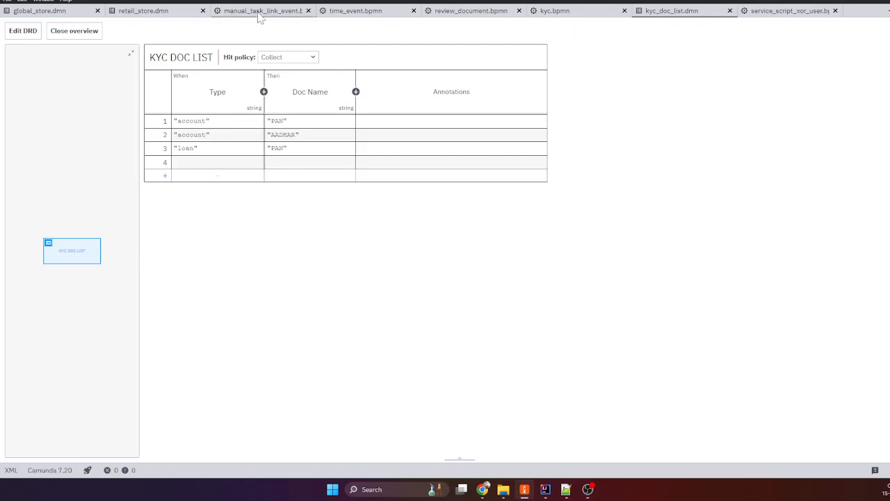
key(ctrl+shift+Tab)
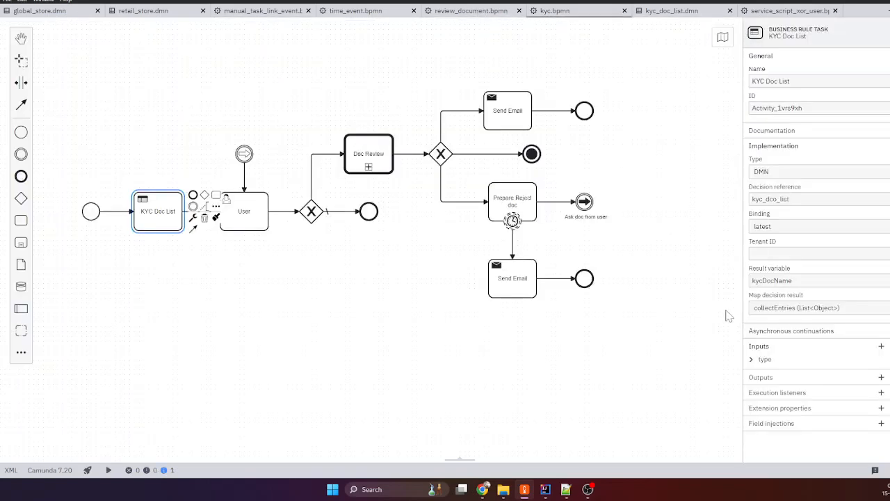
click(833, 309)
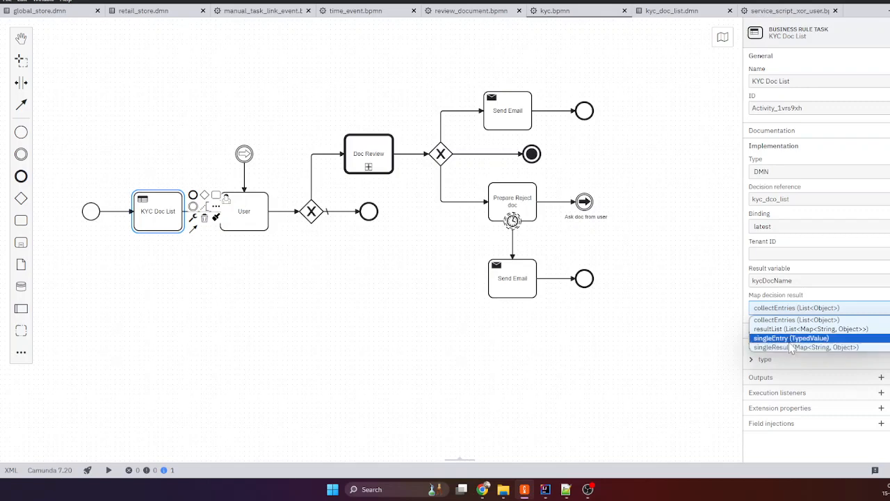
click(858, 301)
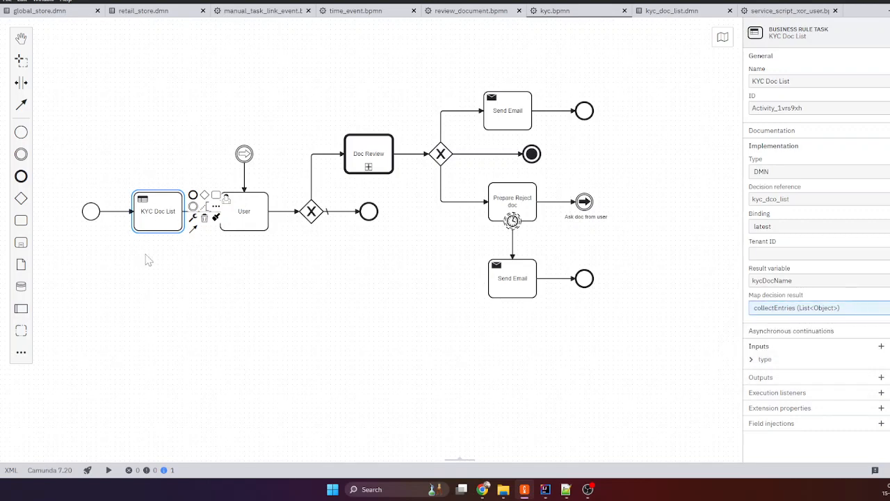
- Inspect the User task's start execution listener, including its event type options and delegate expression
click(242, 212)
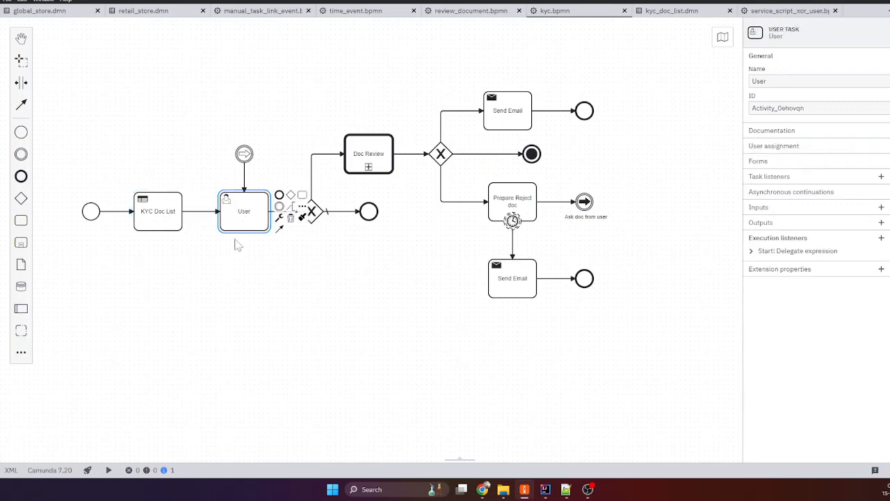
click(752, 252)
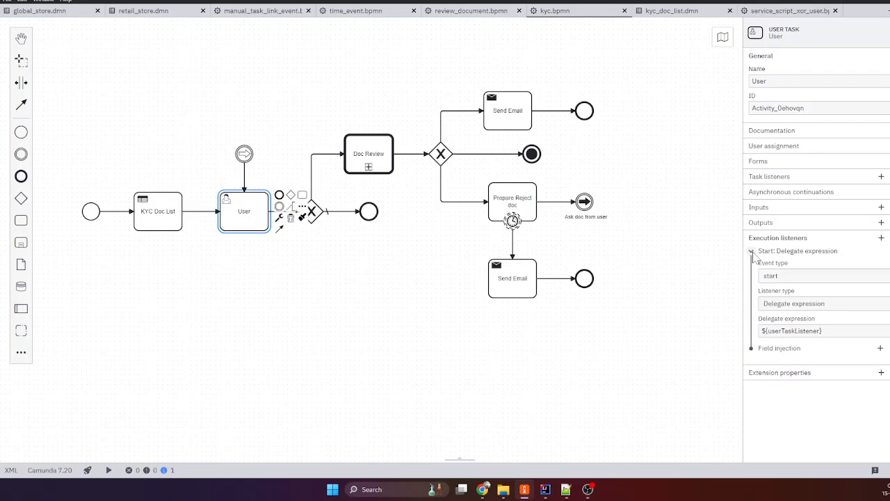
click(789, 281)
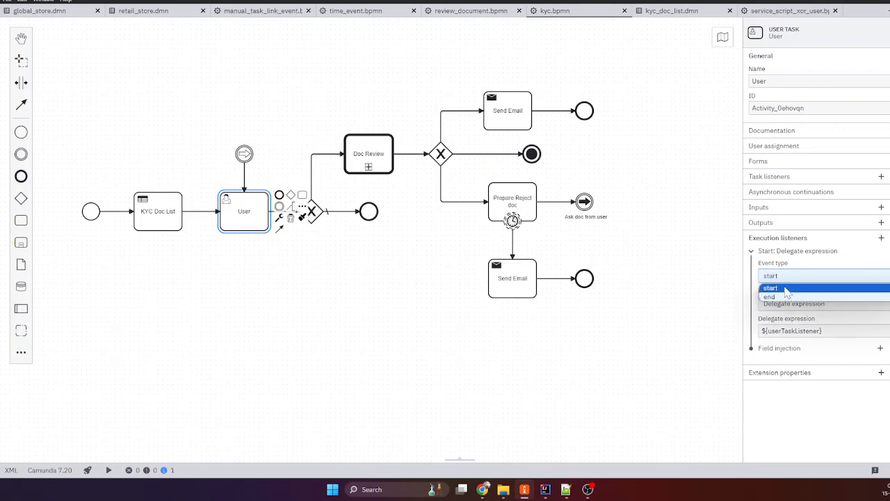
click(784, 288)
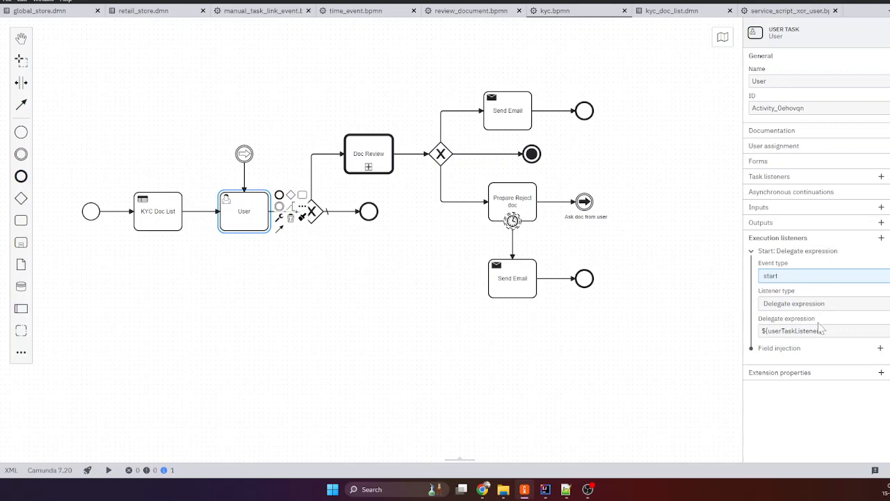
- Try the end event type on the User task's execution listener, and restore it to start
click(818, 278)
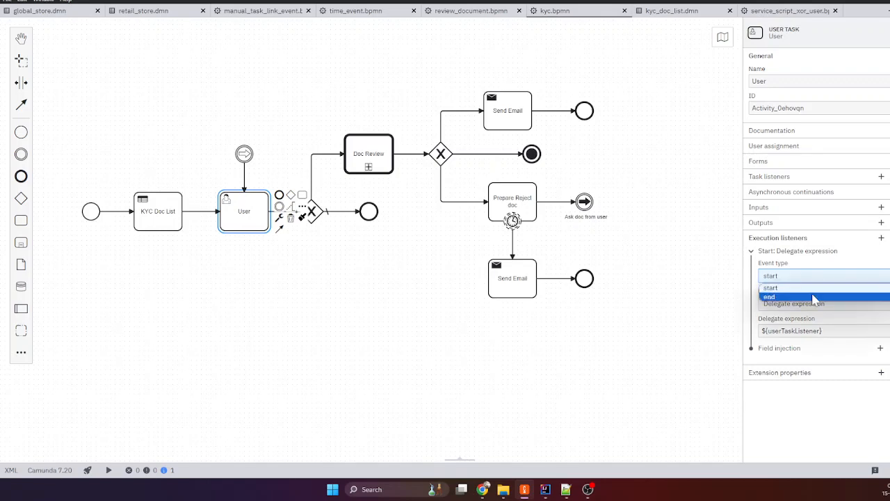
click(813, 298)
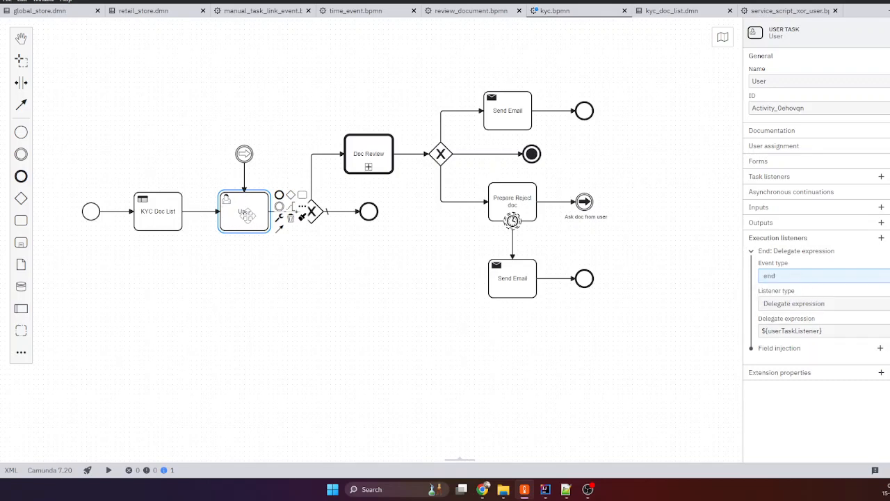
click(796, 278)
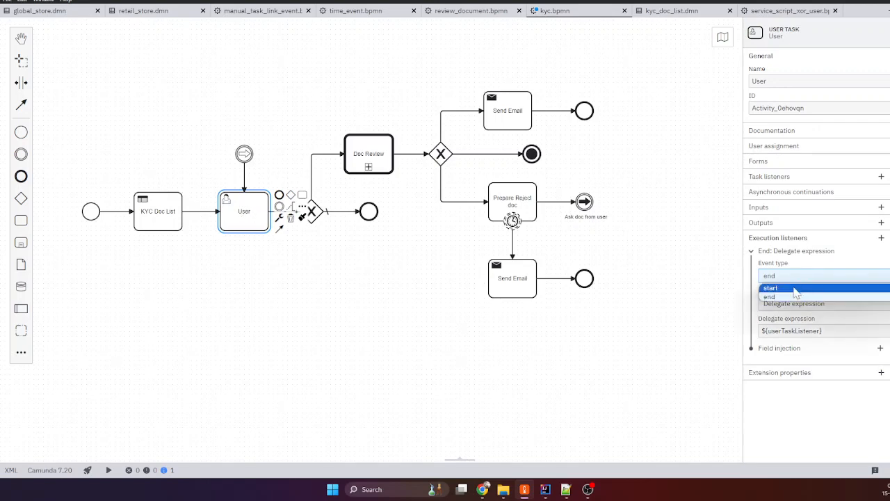
click(796, 288)
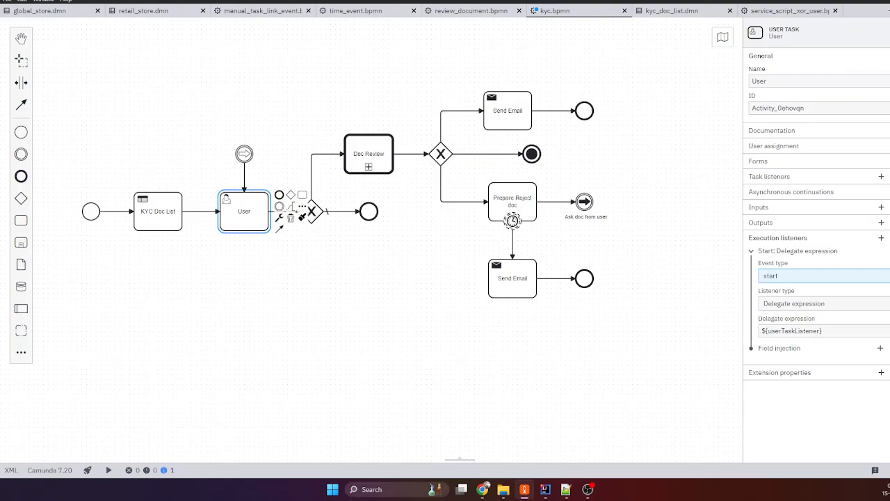
- Switch to IntelliJ IDEA to check the userTaskListener component name in UserTaskListener.java, and return to Camunda Modeler
click(545, 489)
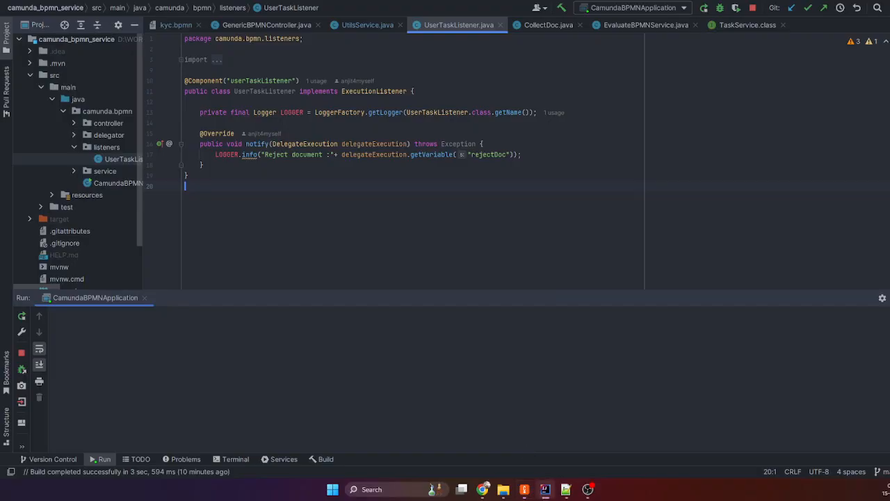
double_click(261, 81)
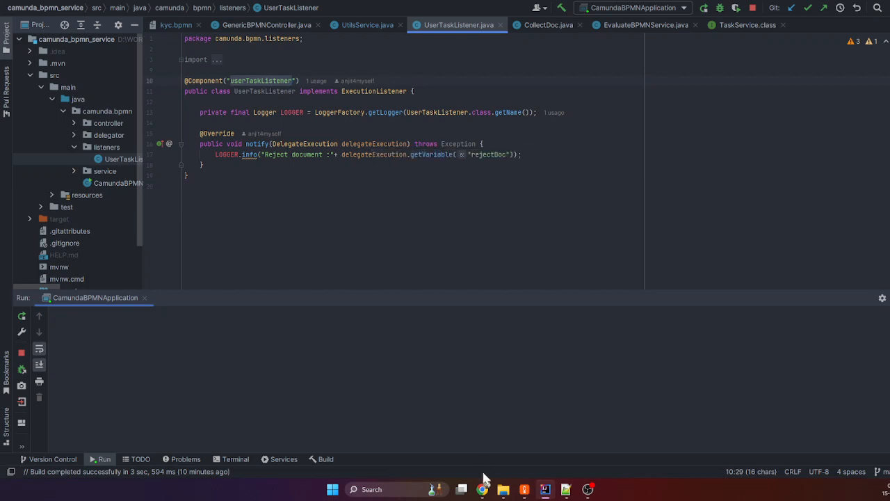
click(524, 489)
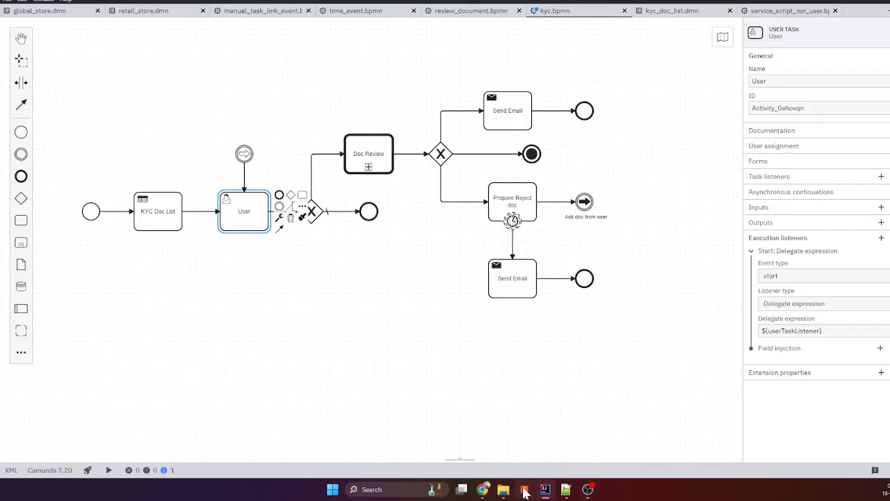
- Compare the called element of the Doc Review call activity with the process ID in review_document.bpmn, and return to kyc.bpmn
click(371, 290)
click(367, 164)
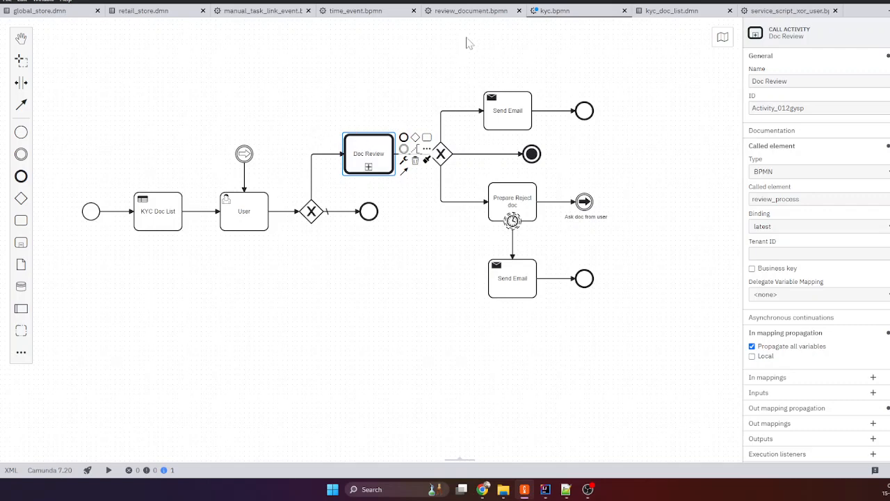
click(462, 12)
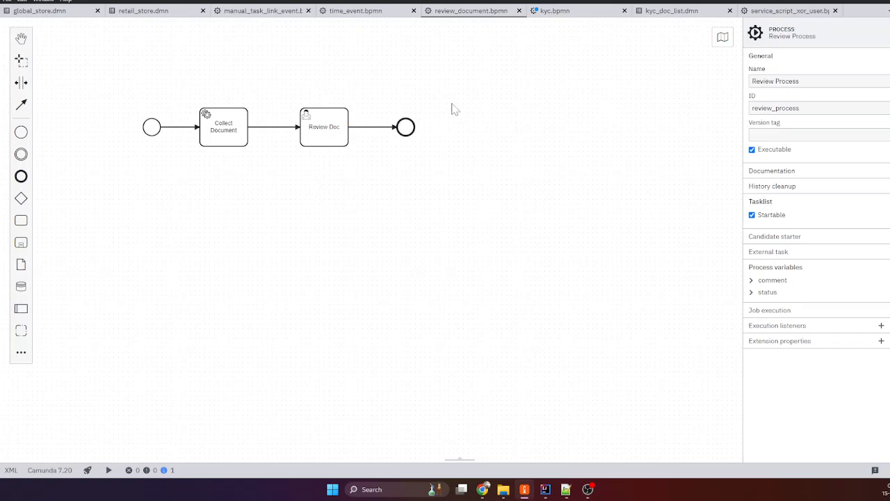
click(560, 13)
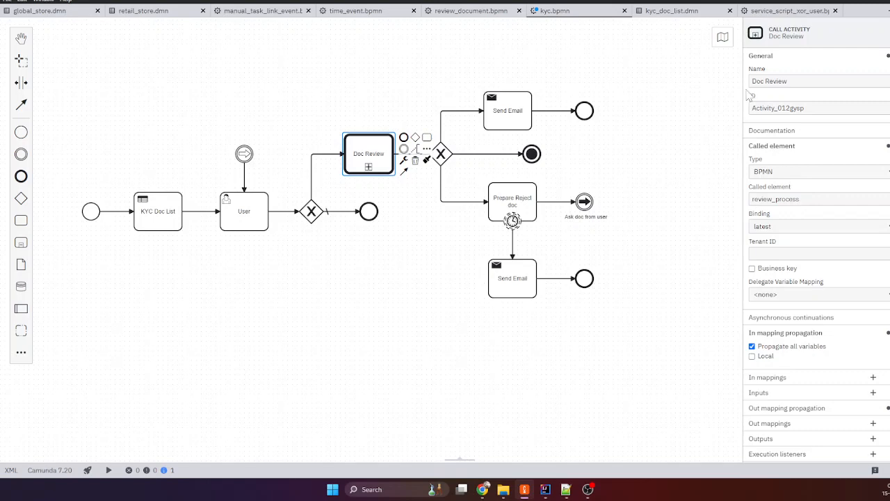
click(467, 11)
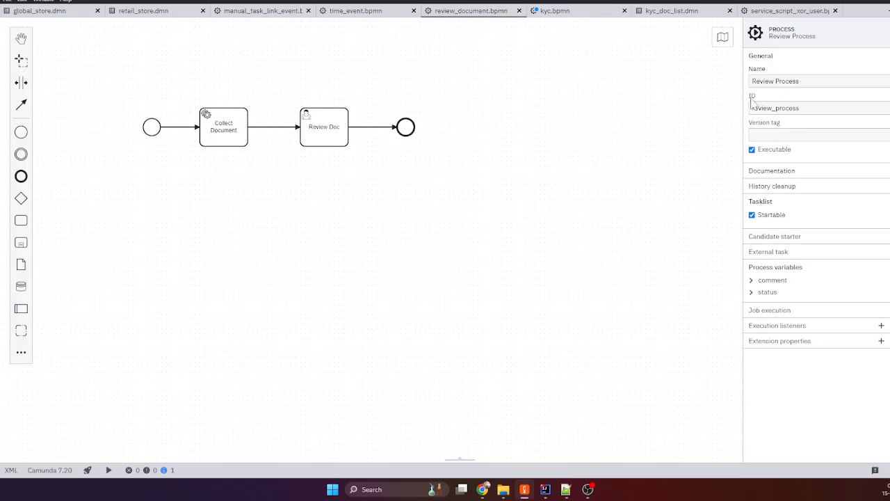
click(560, 12)
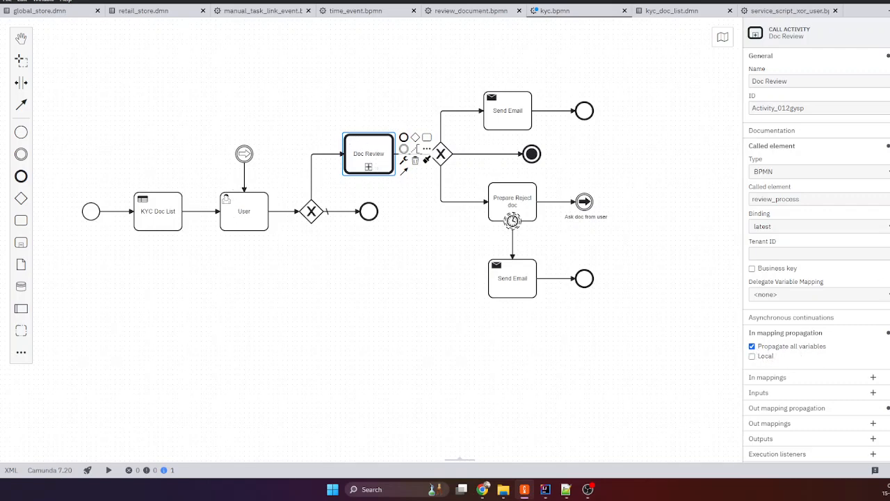
- Examine the in and out mapping propagation settings of the Doc Review call activity, and deselect it
scroll(819, 397, down, 1)
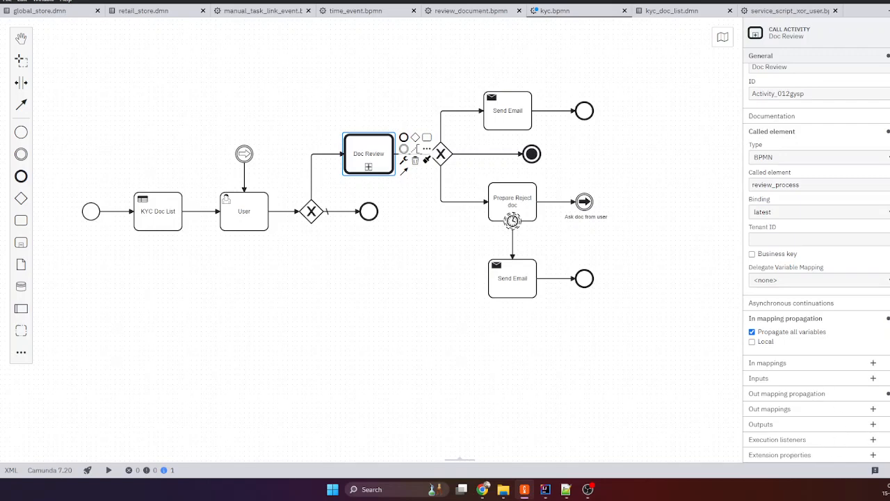
click(786, 393)
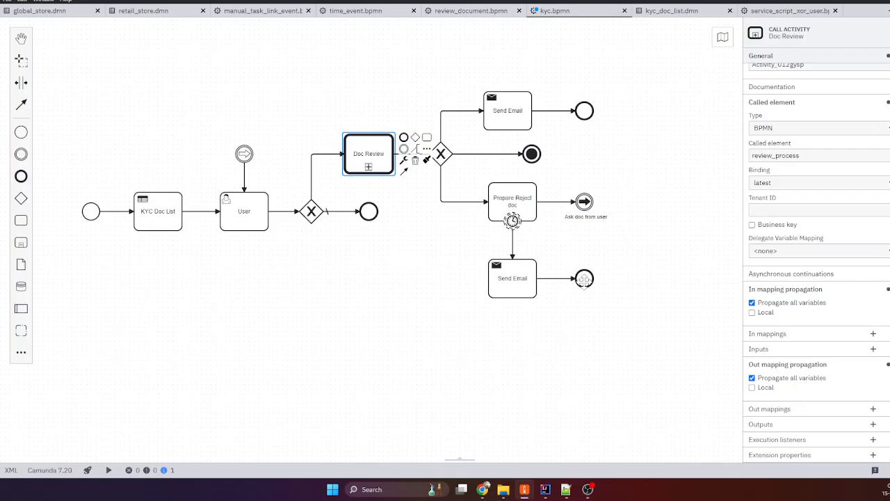
click(359, 259)
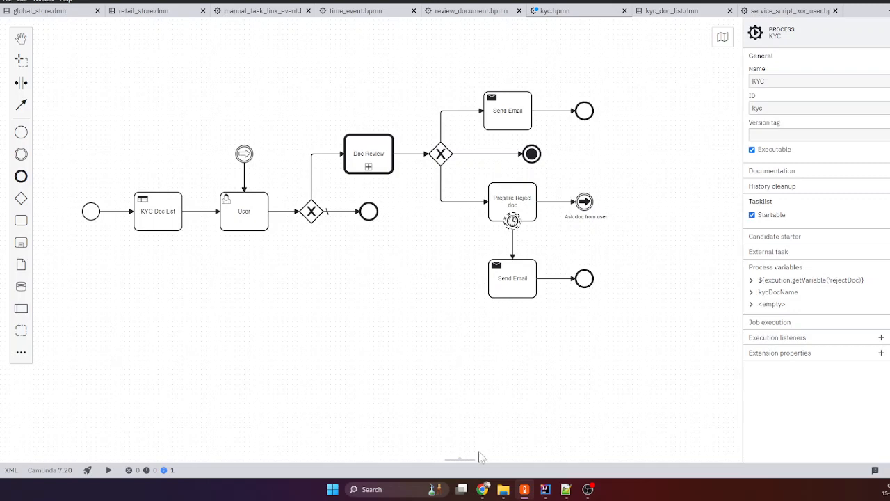
- Switch to Camunda Tasklist in the browser and start a KYC process instance without a business key or variables
click(483, 490)
key(alt+Left)
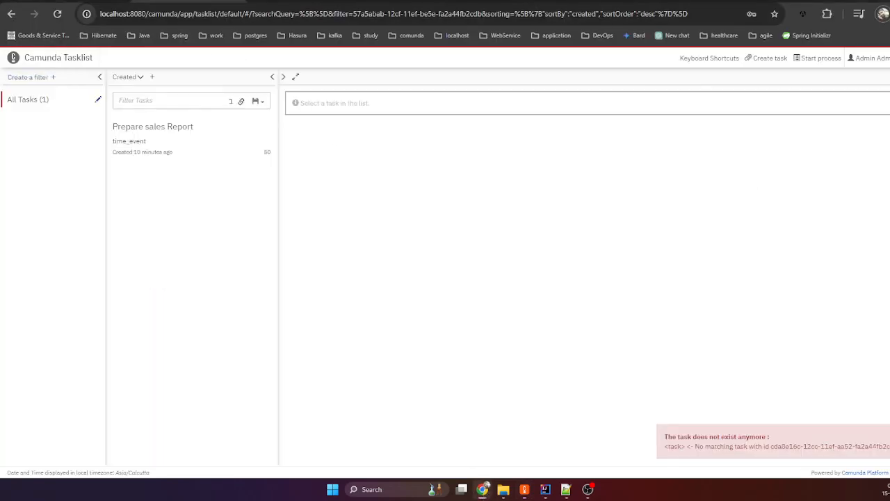
click(808, 61)
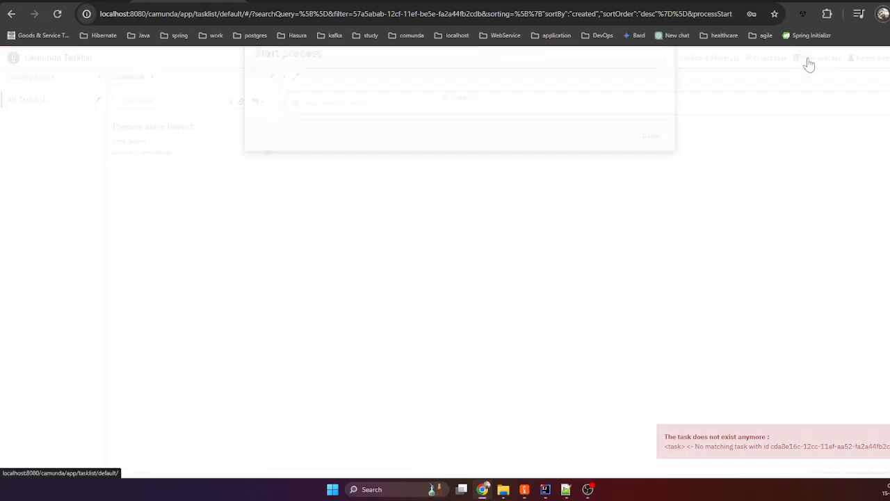
click(259, 148)
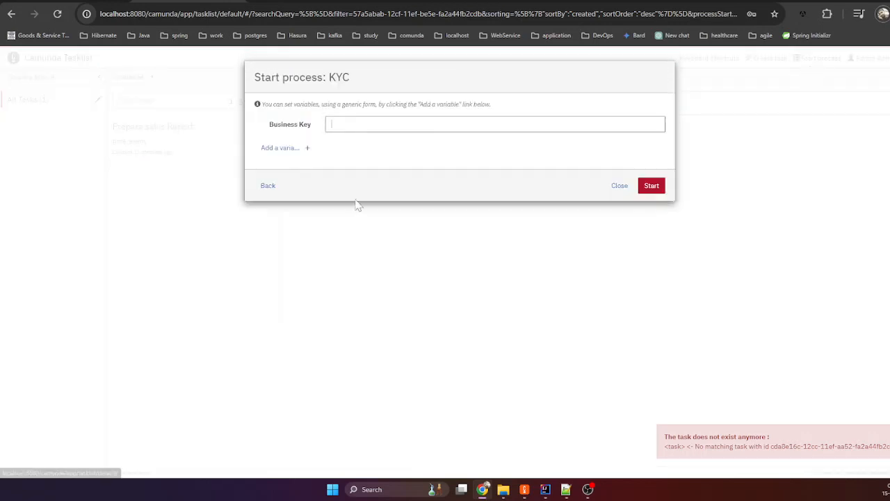
click(658, 187)
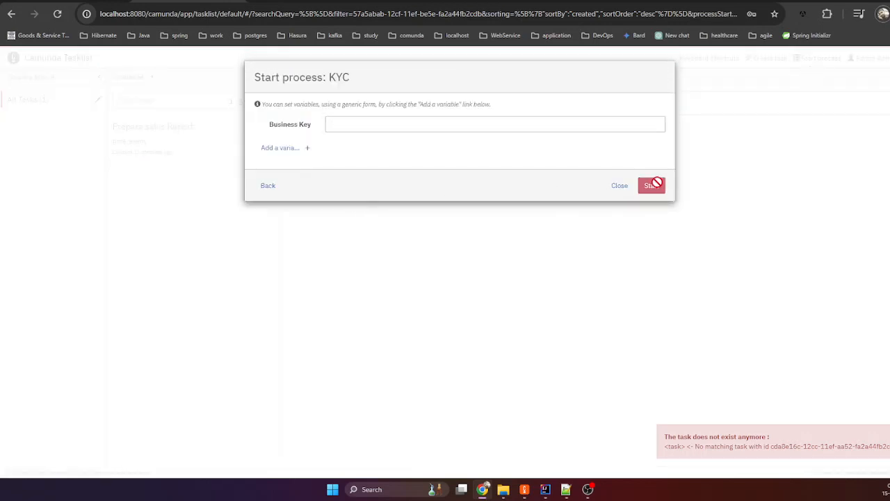
- Refresh the KYC process in Camunda Cockpit, open its running instance, and inspect the deserialized value of the kycDocName variable
click(96, 7)
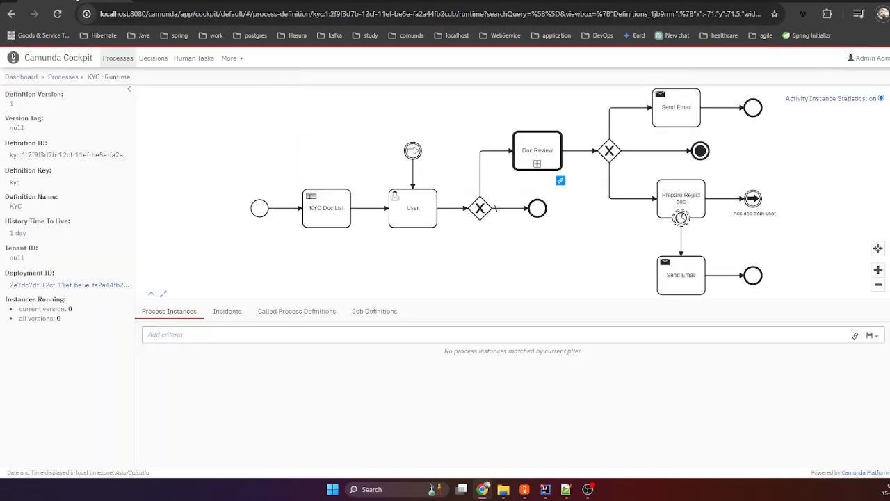
click(58, 14)
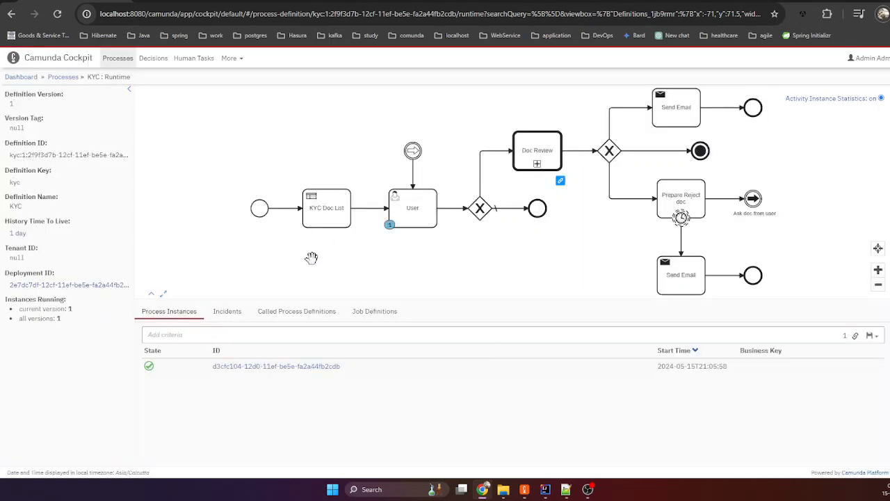
click(285, 367)
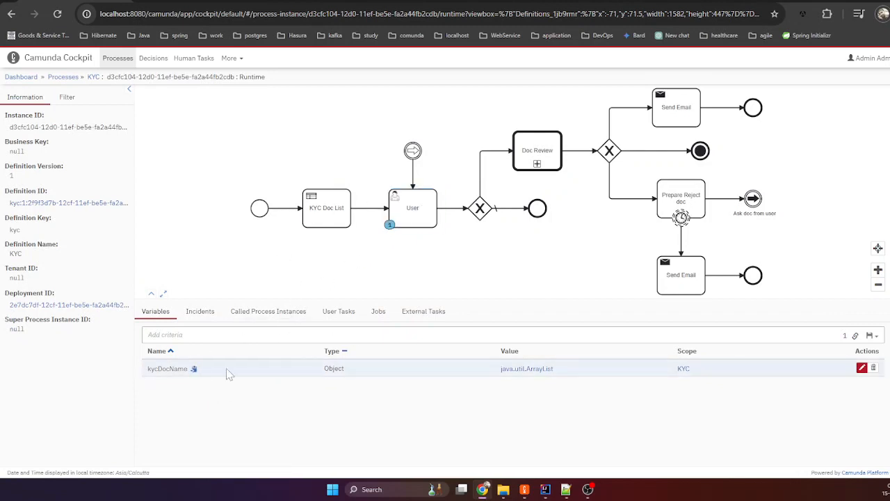
click(527, 372)
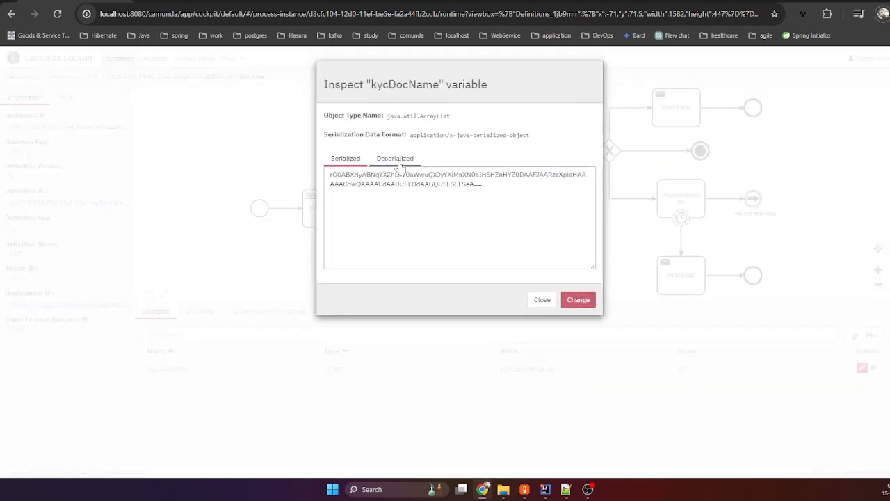
click(397, 159)
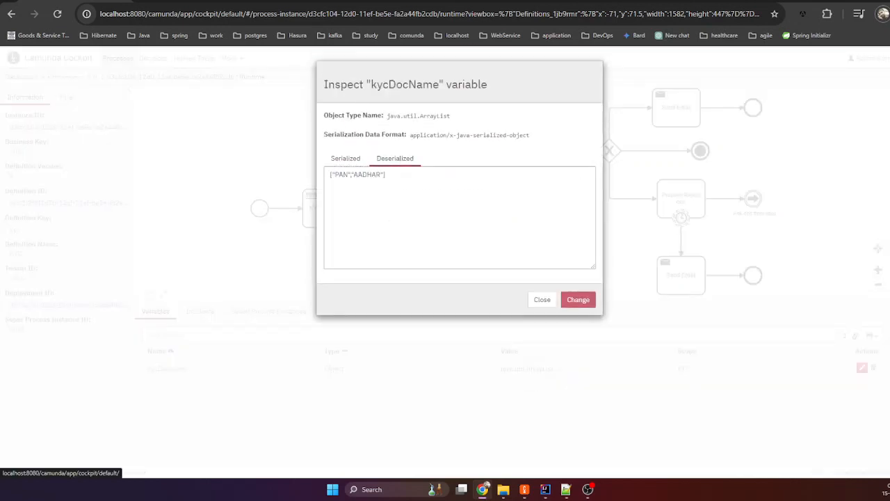
click(546, 303)
- Return to Camunda Tasklist and reload it to update the list of open tasks
key(ctrl+Tab)
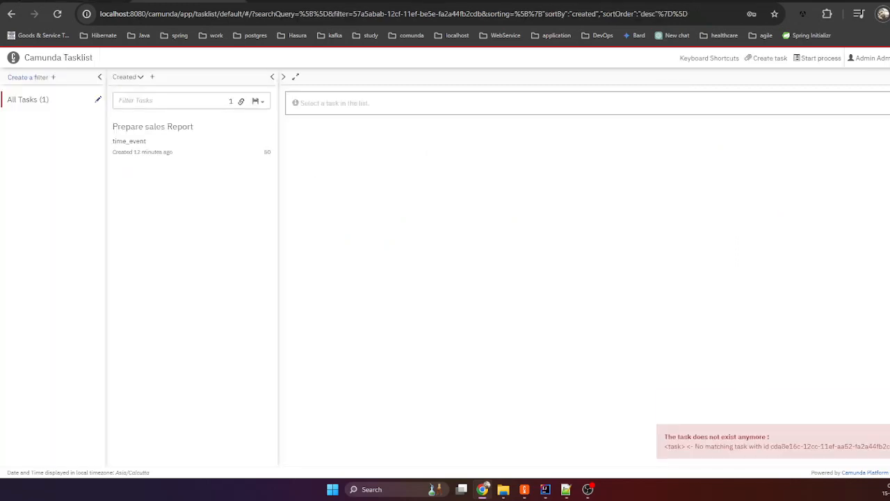
click(58, 14)
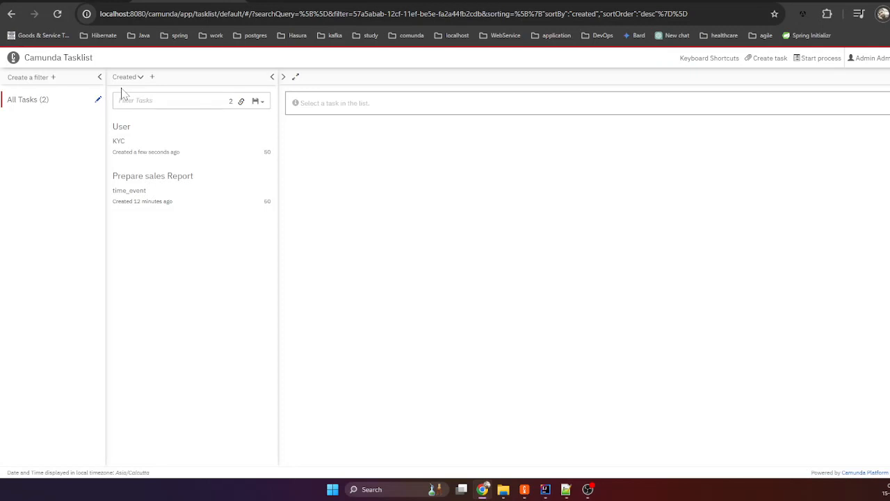
- Add a variable row to the KYC User task, and look up the condition expression of the flow into Doc Review in Camunda Modeler
click(149, 146)
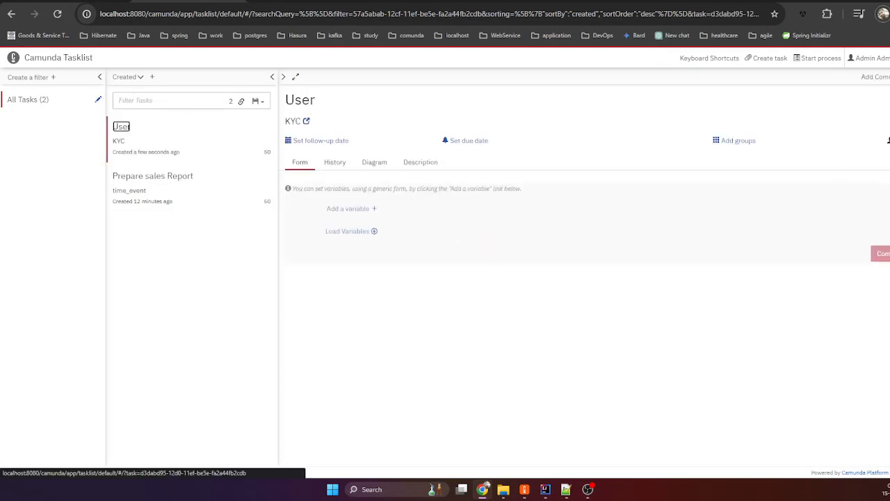
click(338, 212)
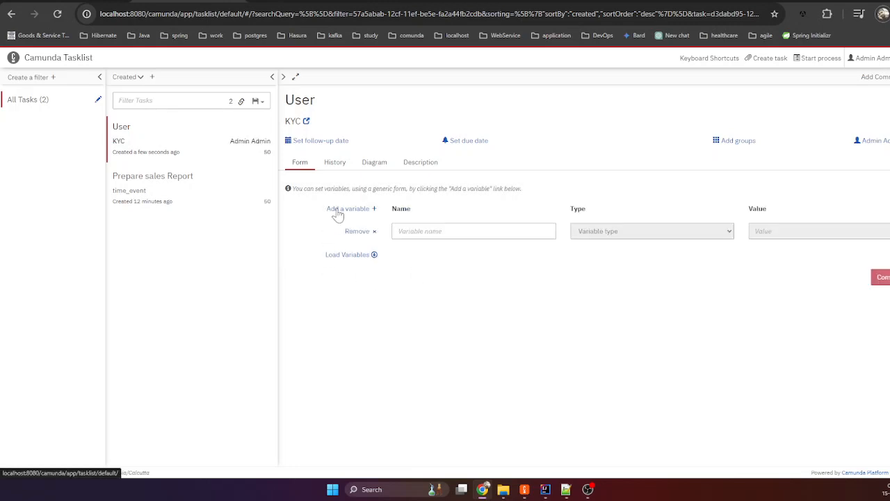
click(524, 489)
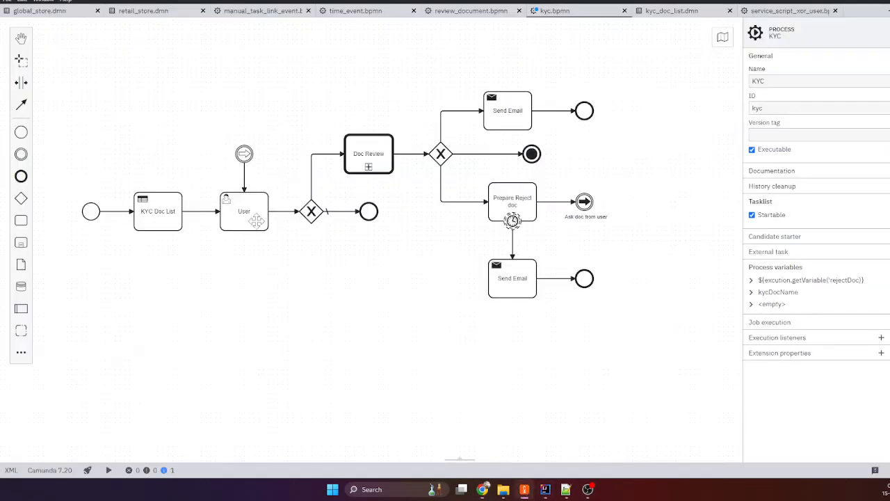
click(312, 163)
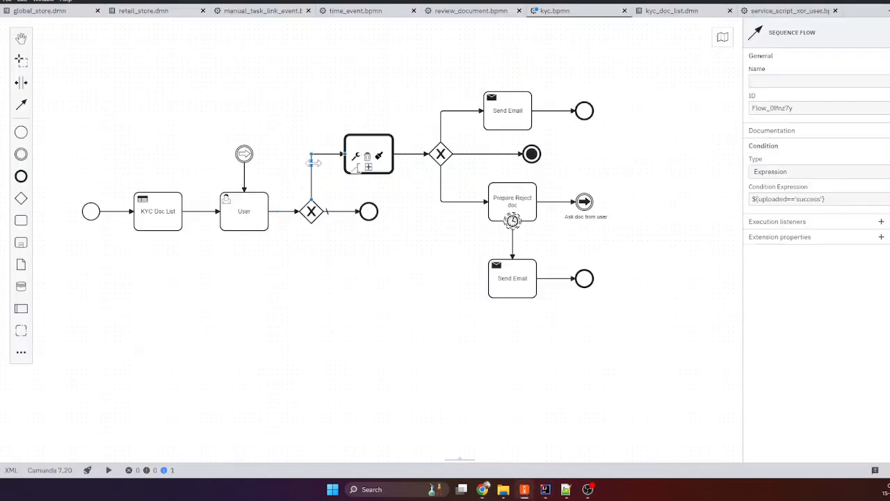
double_click(772, 198)
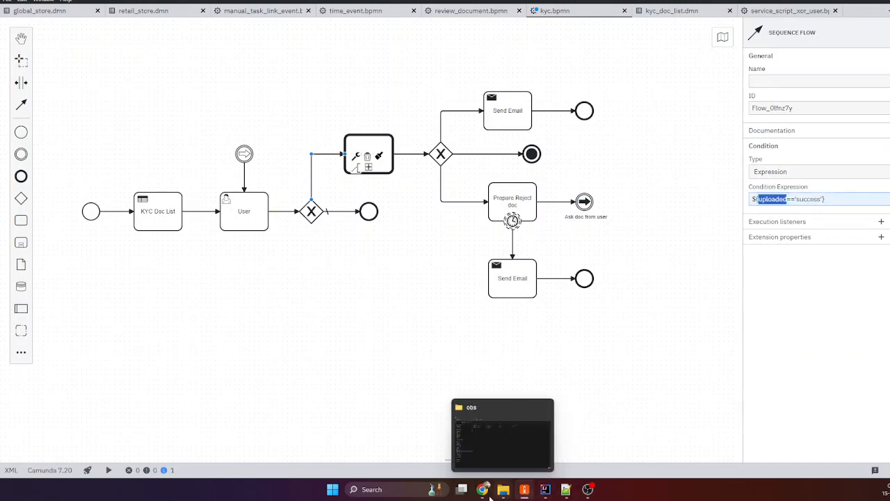
- Back in Camunda Tasklist, define the variable uploaded as a String, enter its value, and complete the User task
click(487, 459)
click(473, 231)
click(459, 341)
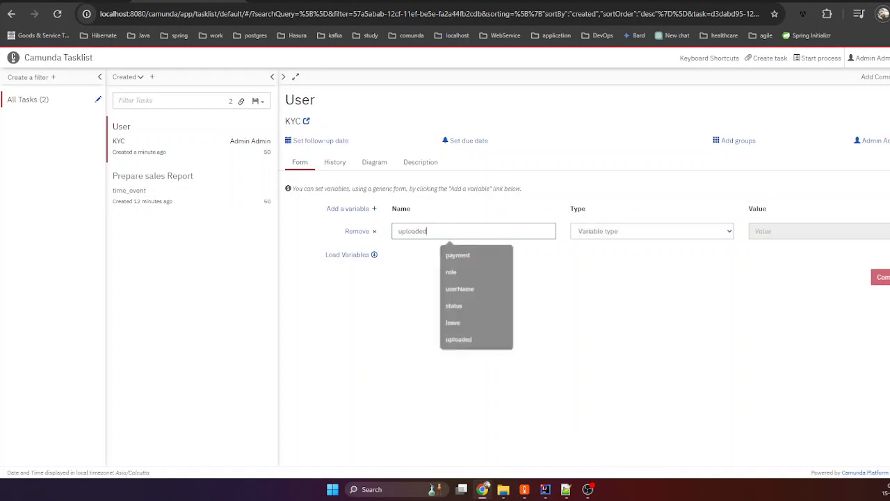
click(661, 232)
click(636, 301)
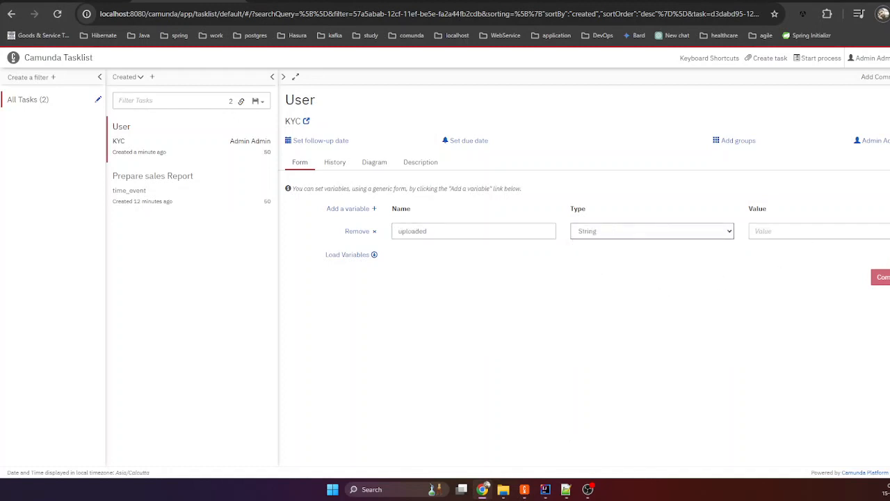
click(805, 231)
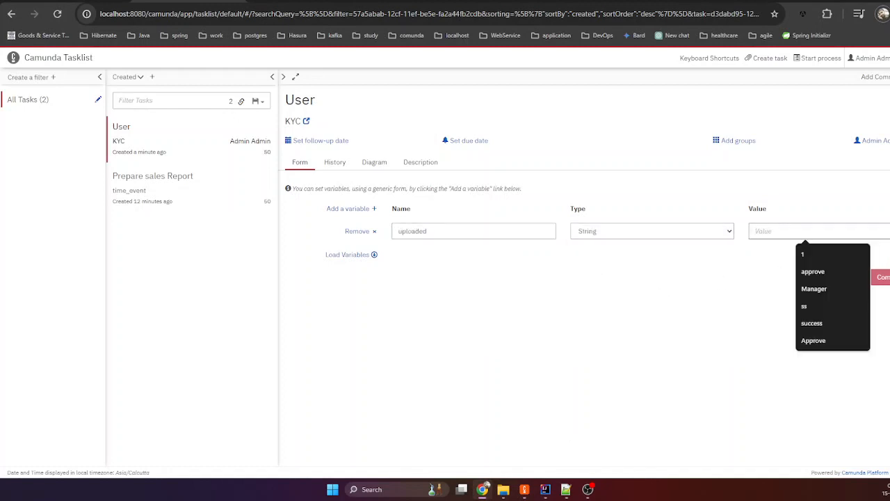
text(e)
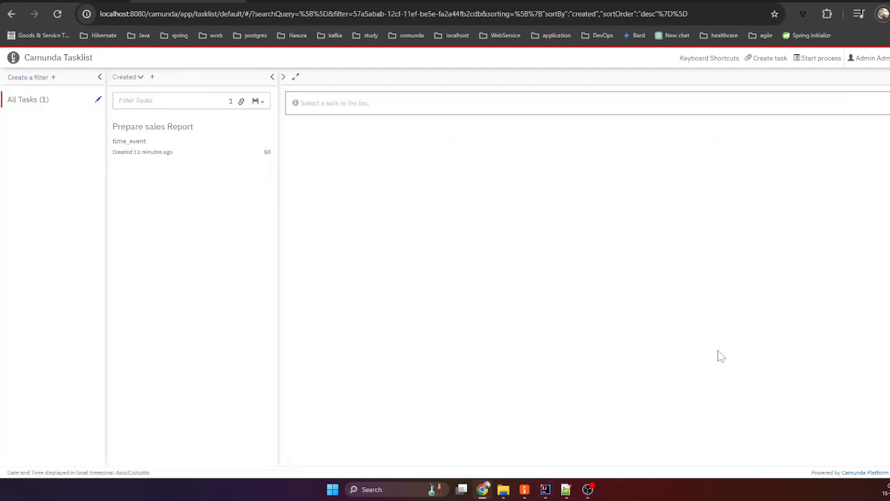
- Reload the KYC instance in Camunda Cockpit, and start a new KYC process instance from Tasklist without a business key
click(159, 0)
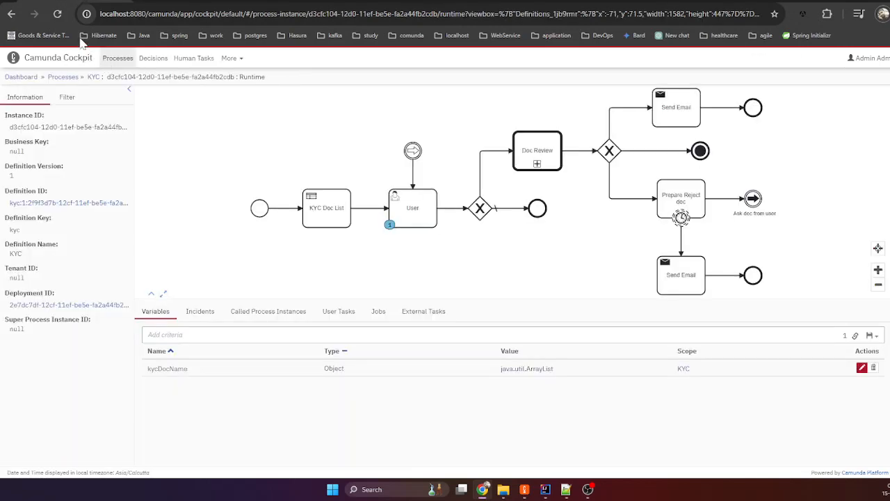
click(57, 14)
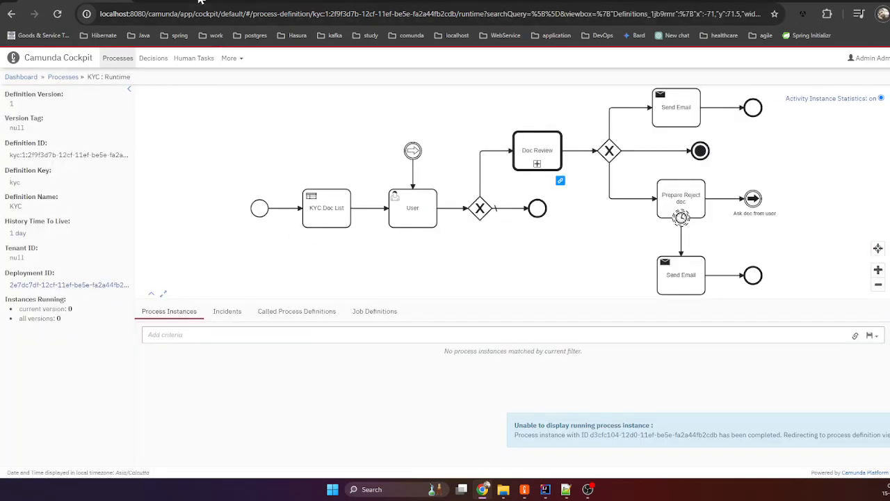
key(ctrl+Tab)
click(819, 60)
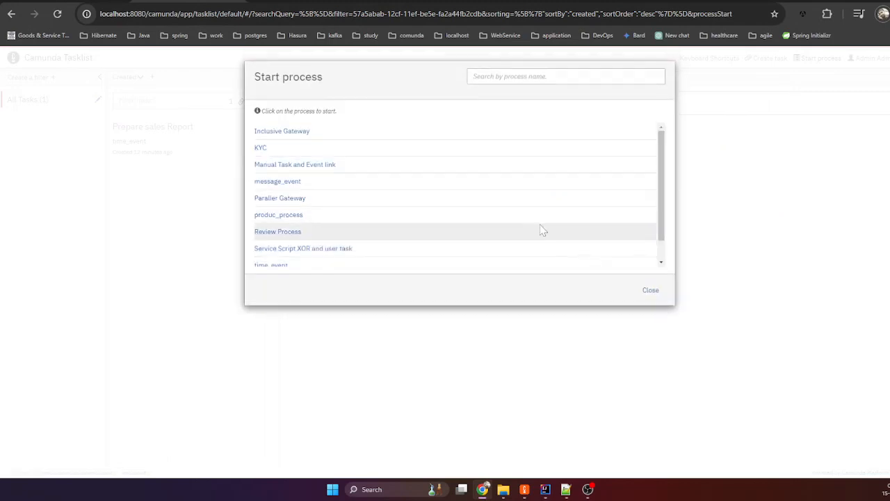
click(259, 149)
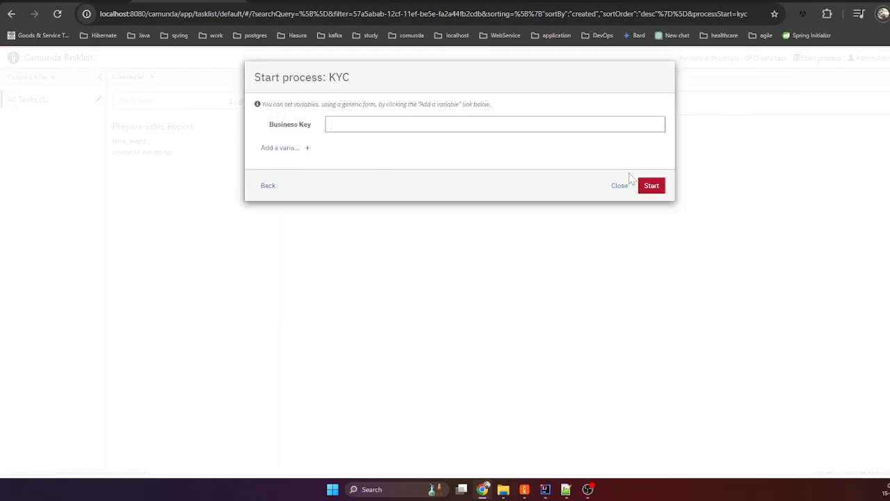
click(648, 185)
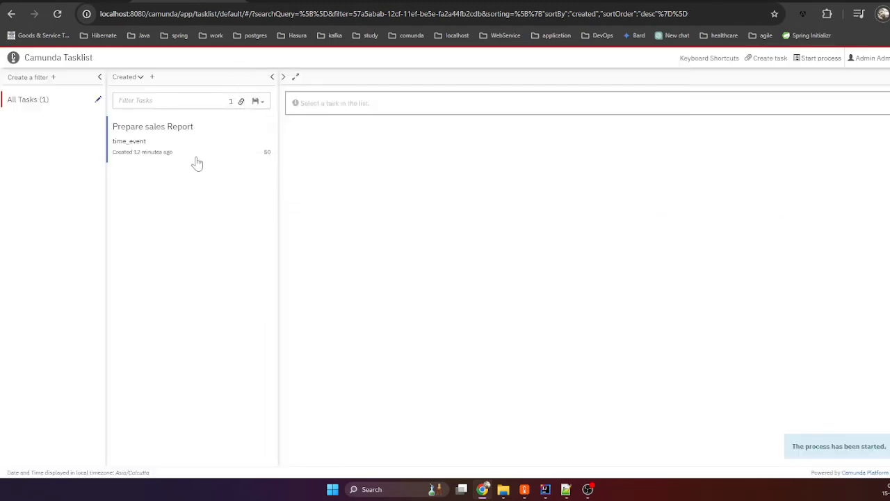
- Reload the KYC process in Camunda Cockpit, open its new running instance, and recheck the flow condition in Camunda Modeler
click(82, 2)
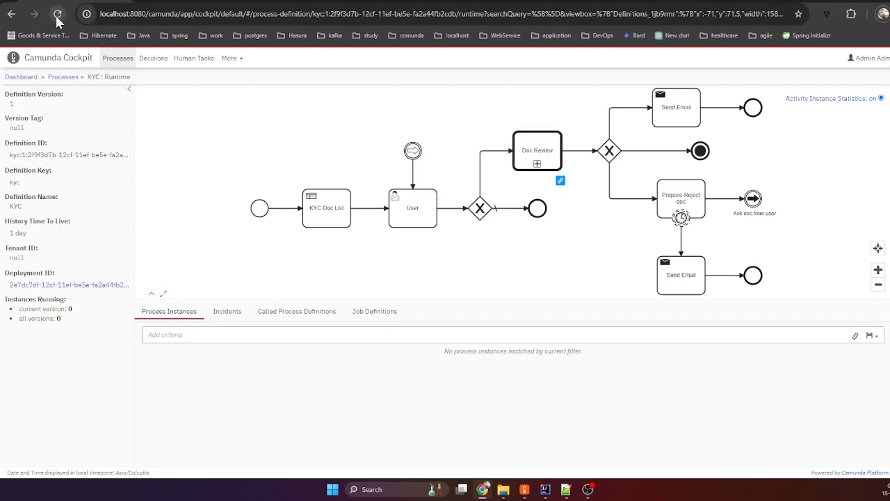
click(57, 13)
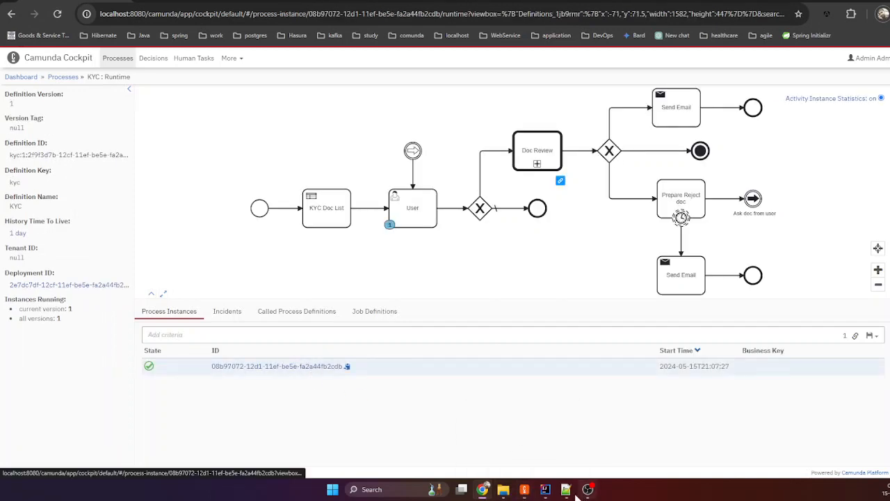
click(302, 373)
key(alt+Tab)
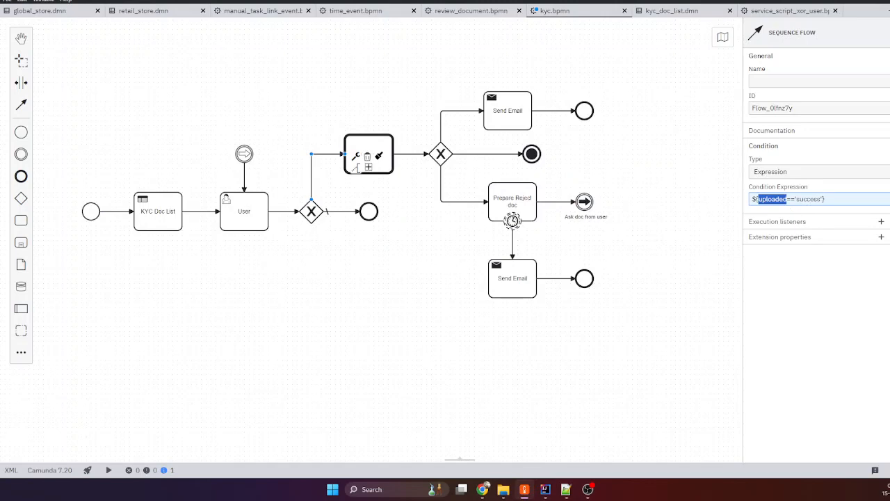
key(alt+Tab)
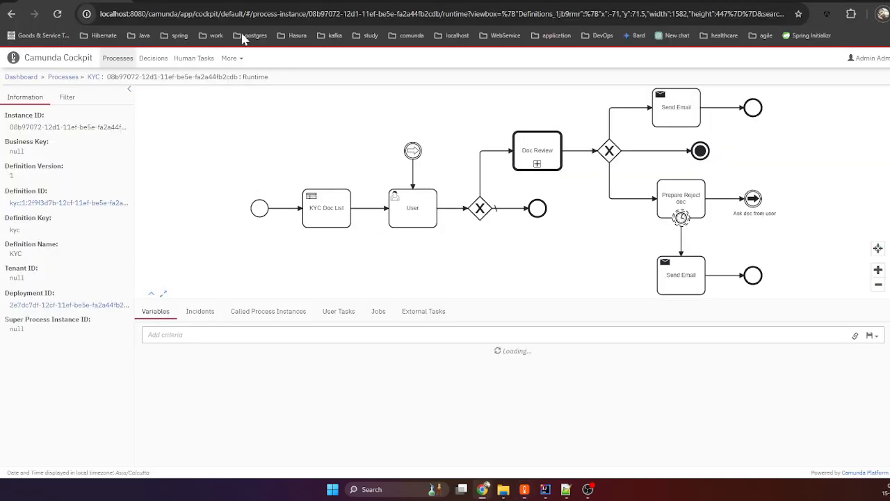
- Return to Camunda Tasklist, reload the task list, and open the User task of the new KYC instance
click(202, 3)
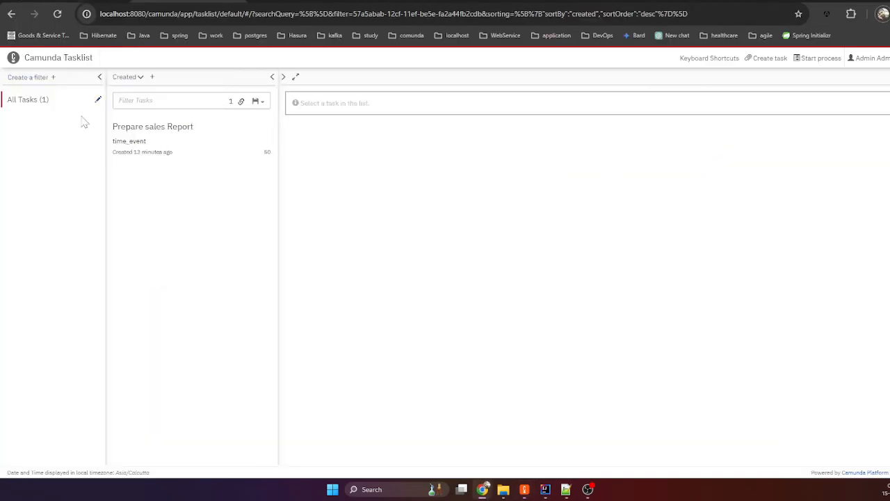
click(57, 13)
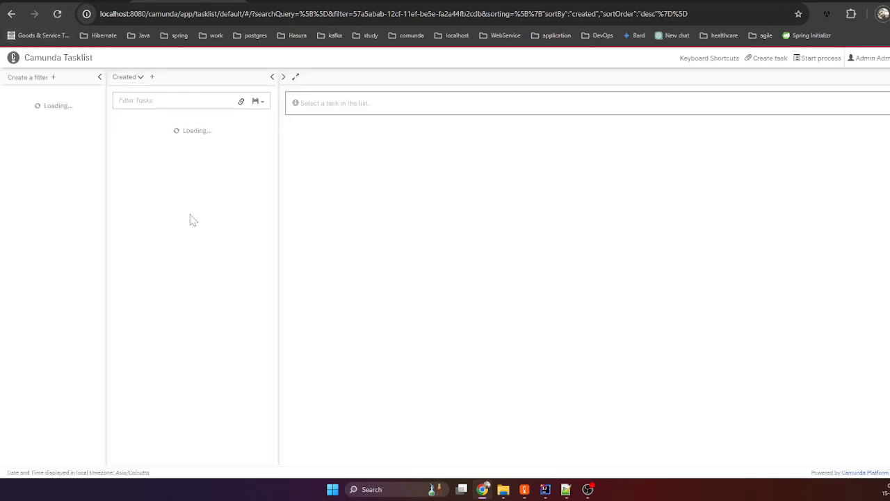
click(151, 147)
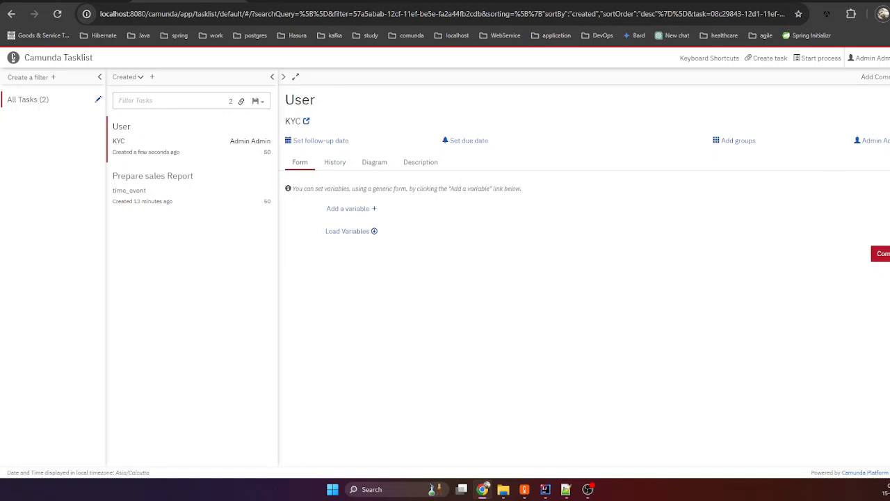
- Add a String variable named uploaded with the value success to the User task and complete the task
click(340, 209)
click(424, 231)
text(uploaded)
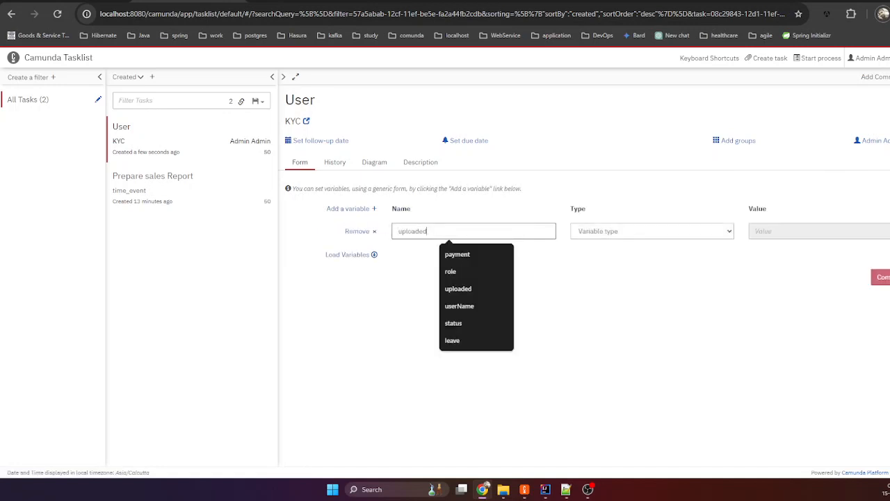
key(Escape)
click(716, 238)
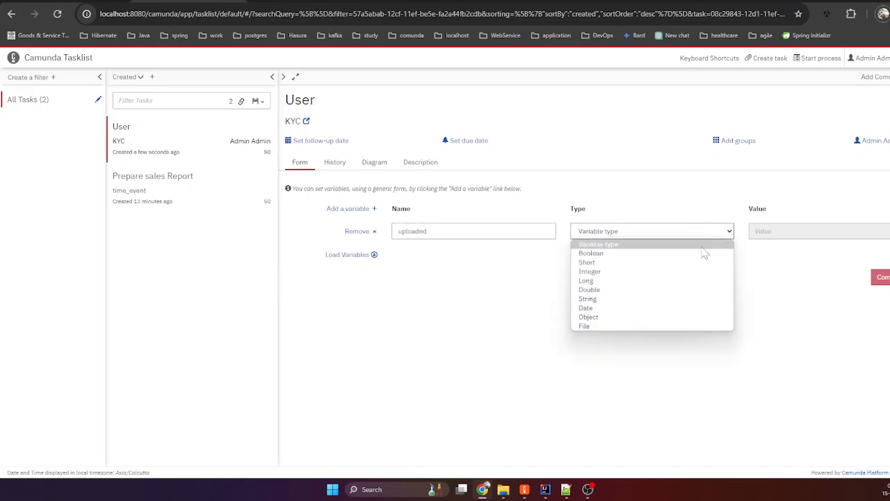
click(665, 310)
click(649, 236)
click(649, 296)
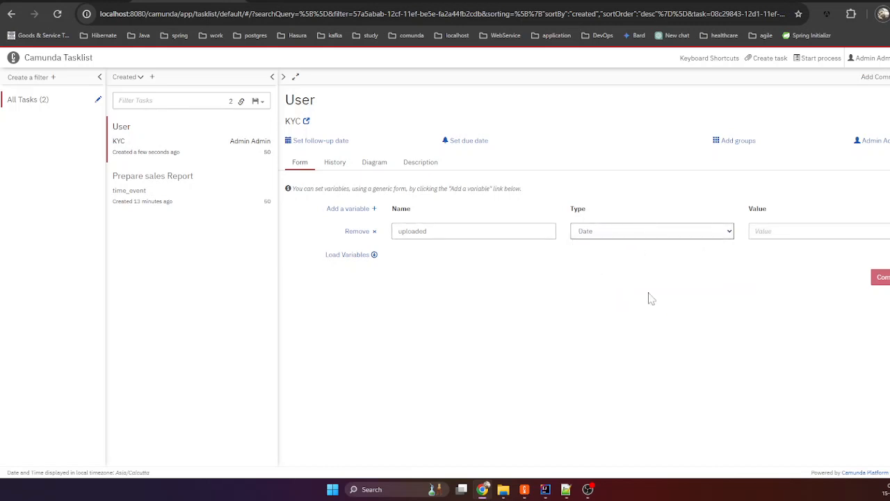
click(807, 231)
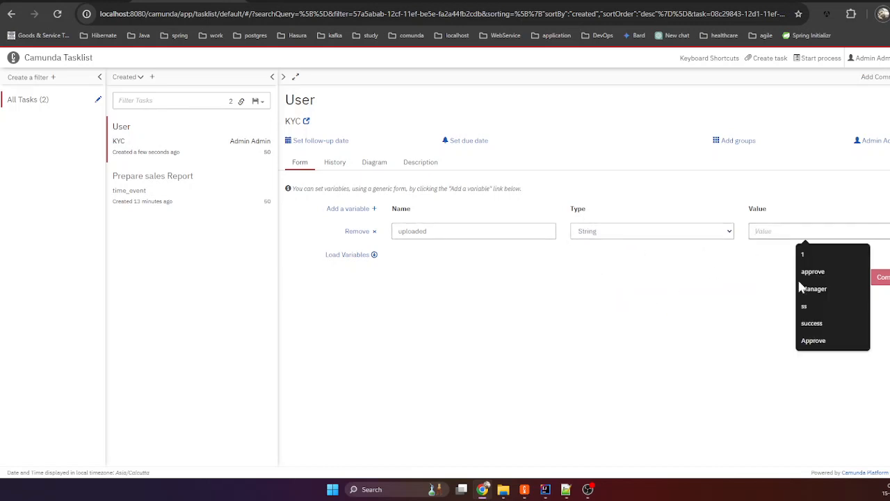
click(811, 323)
key(Return)
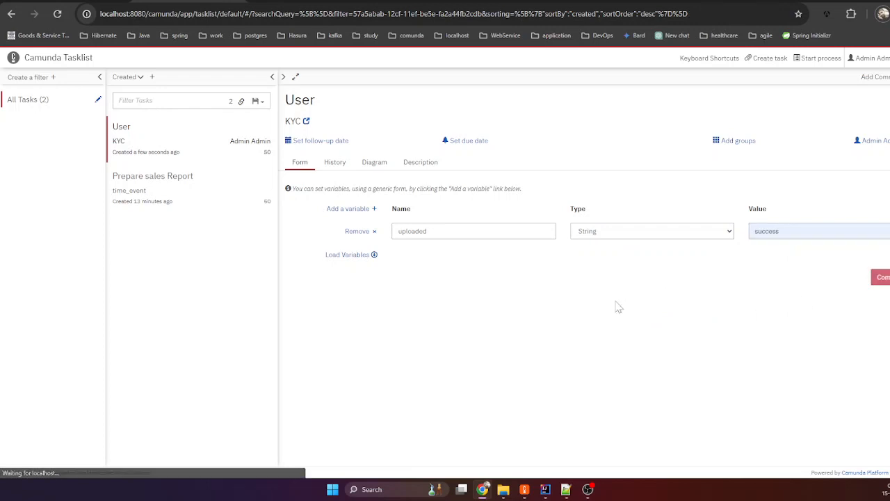
- Reload the KYC instance in Camunda Cockpit, and open the Review Doc task of the Review Process in Tasklist
key(ctrl+Tab)
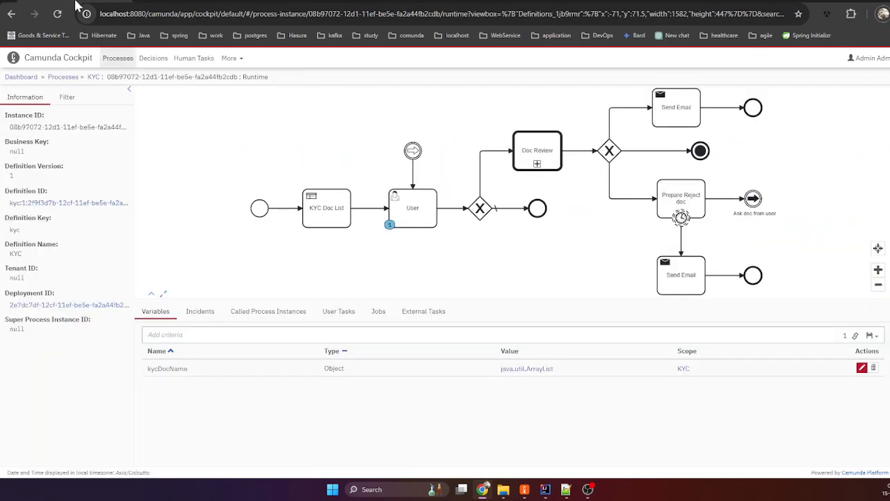
key(F5)
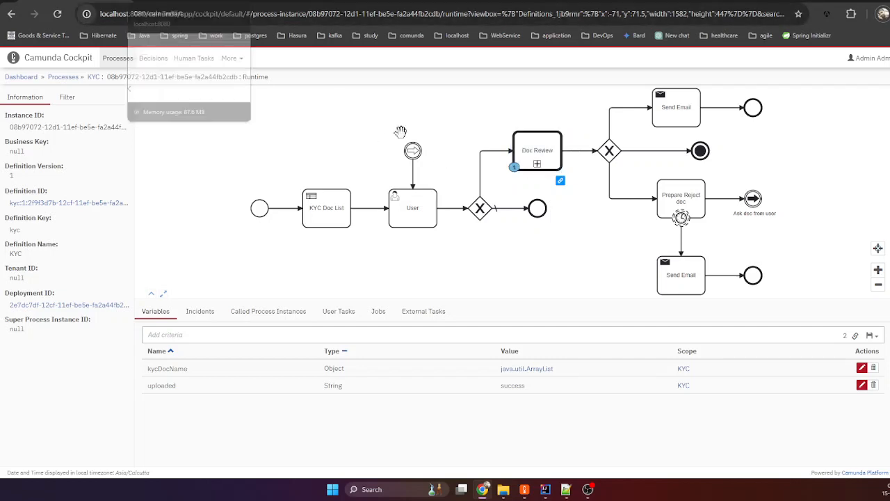
key(ctrl+Tab)
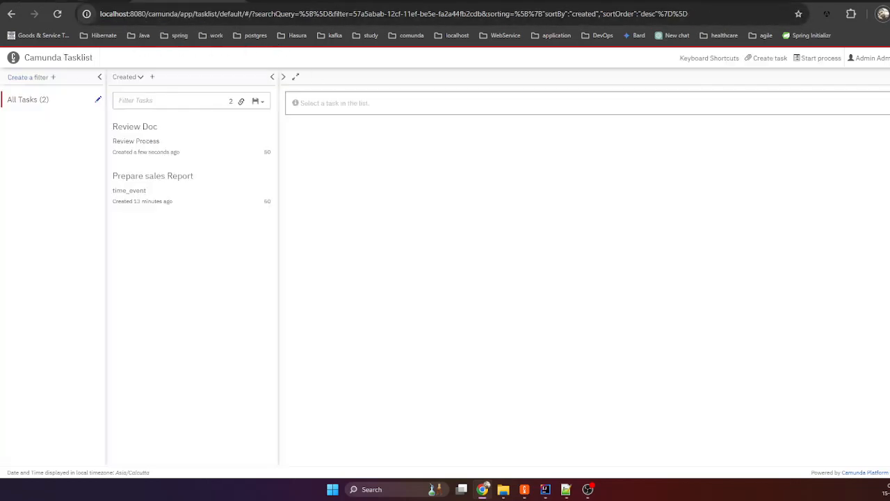
click(159, 139)
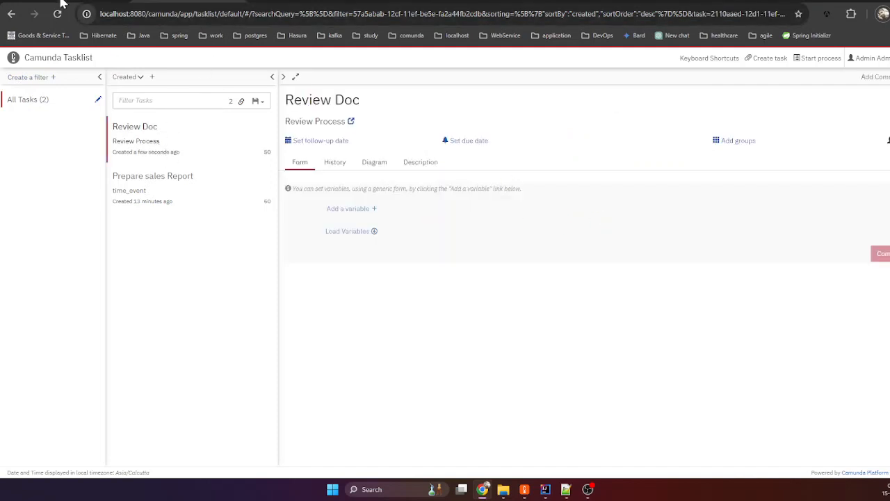
- Inspect the running Doc Review activity and its called Review Process in Camunda Cockpit, and return to the Review Doc task in Tasklist
key(ctrl+Tab)
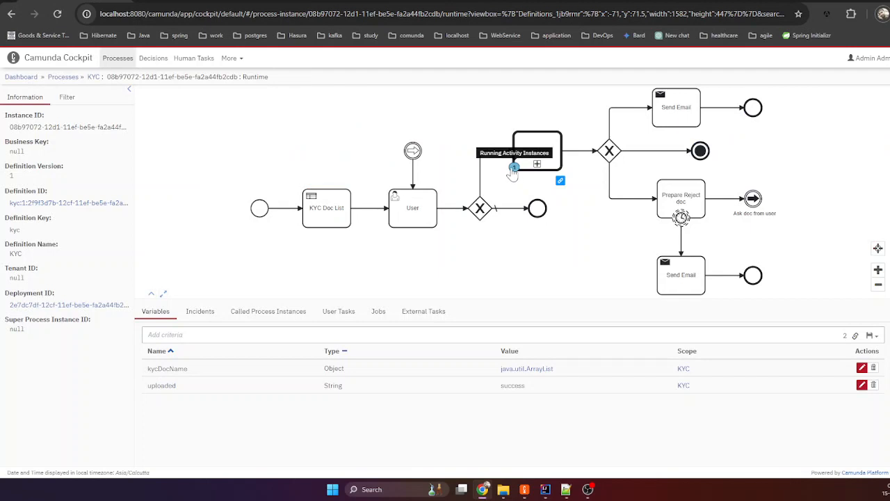
click(513, 168)
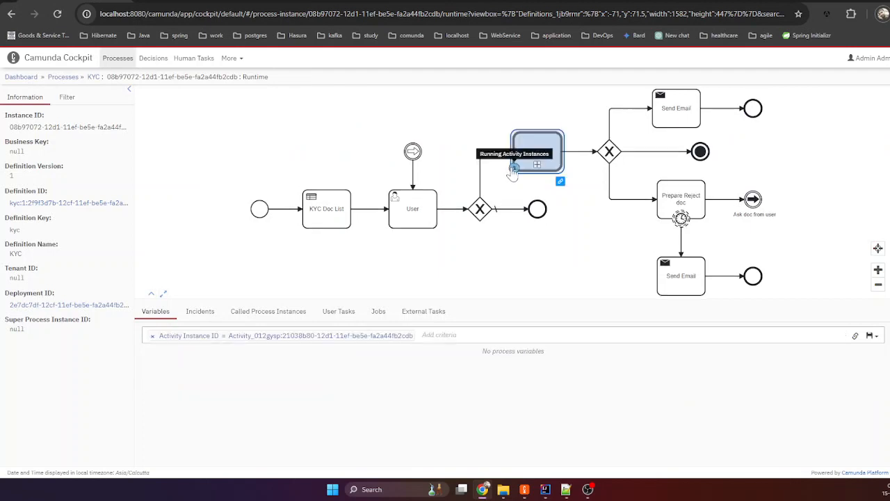
click(153, 336)
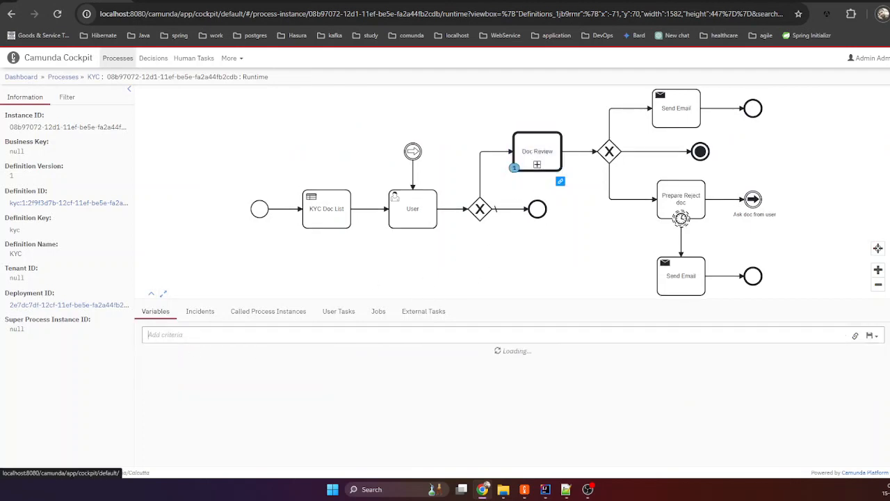
click(267, 314)
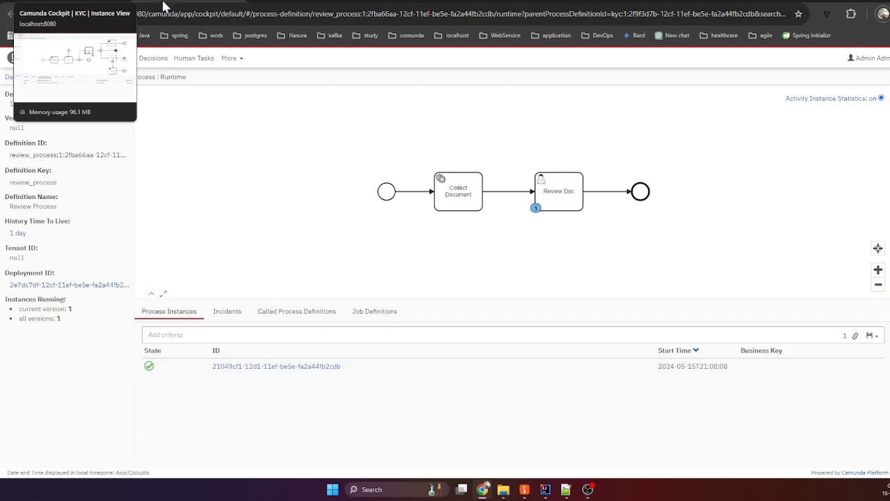
click(276, 2)
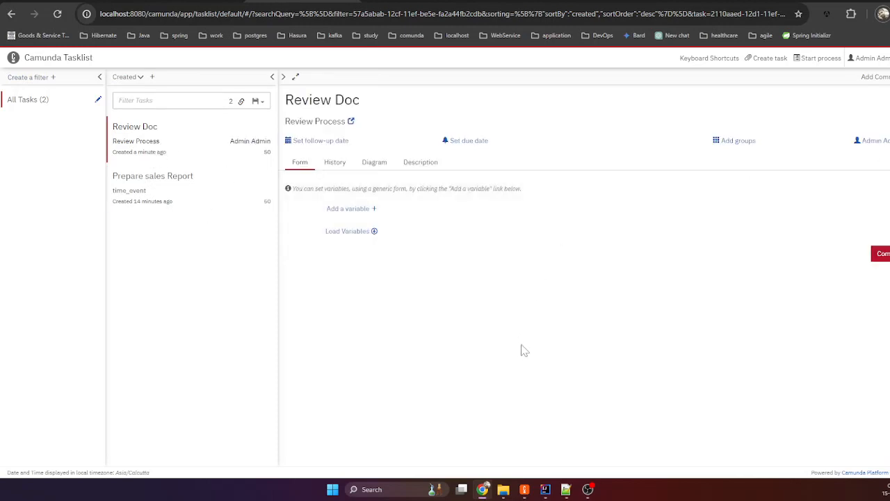
- Switch to Camunda Modeler and copy the variable name status from the condition on the flow to the upper Send Email task
click(525, 489)
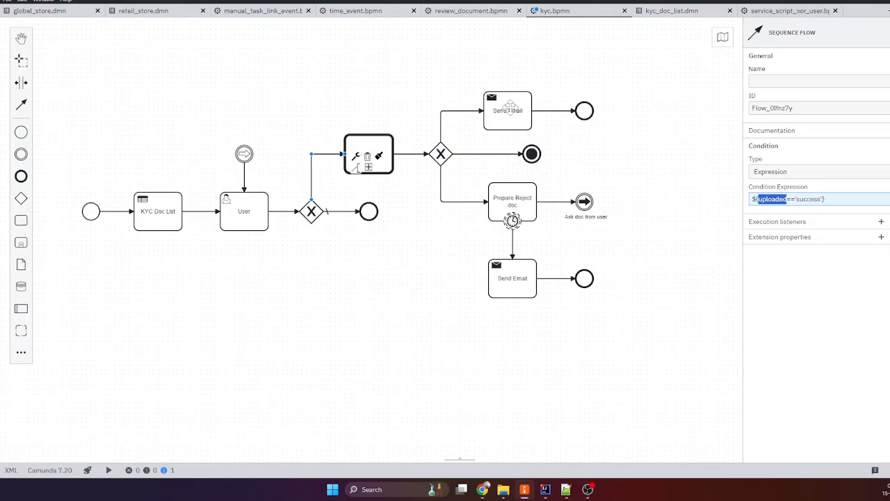
click(439, 121)
double_click(767, 199)
key(ctrl+c)
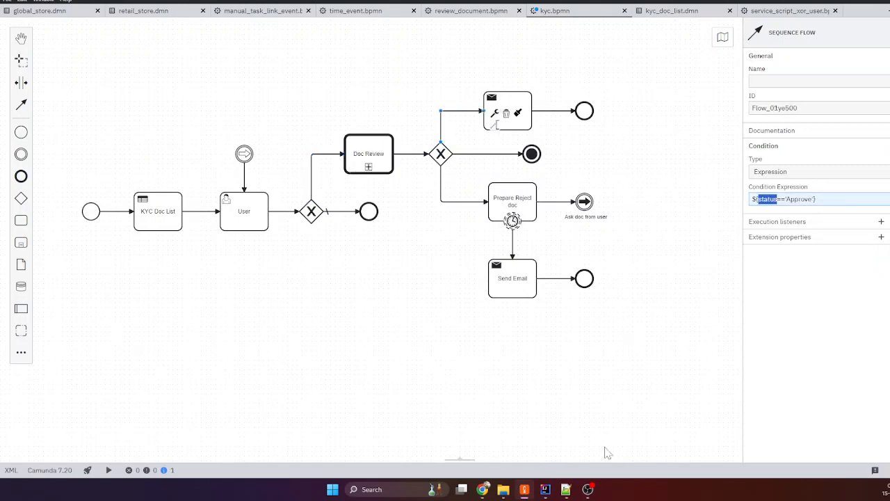
- Return to Tasklist, add a String variable named status with the value Approve to the Review Doc task, and complete the task
click(482, 489)
click(336, 212)
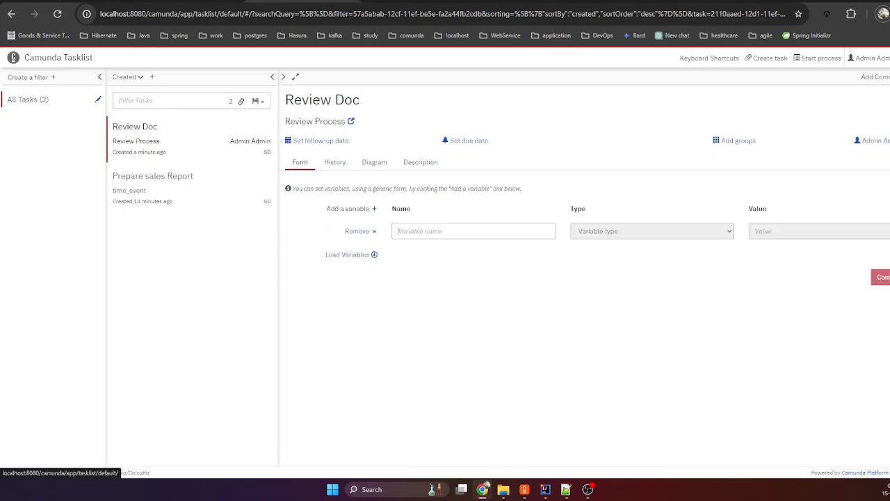
key(ctrl+v)
click(644, 232)
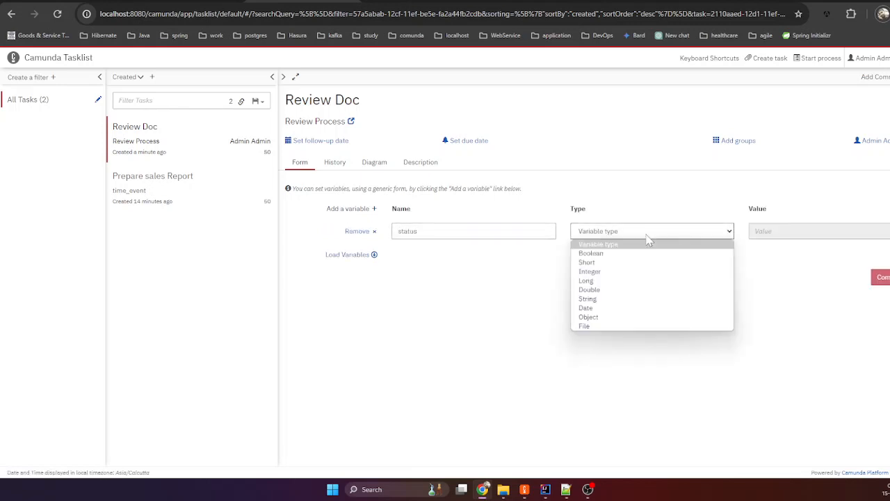
click(621, 298)
click(805, 231)
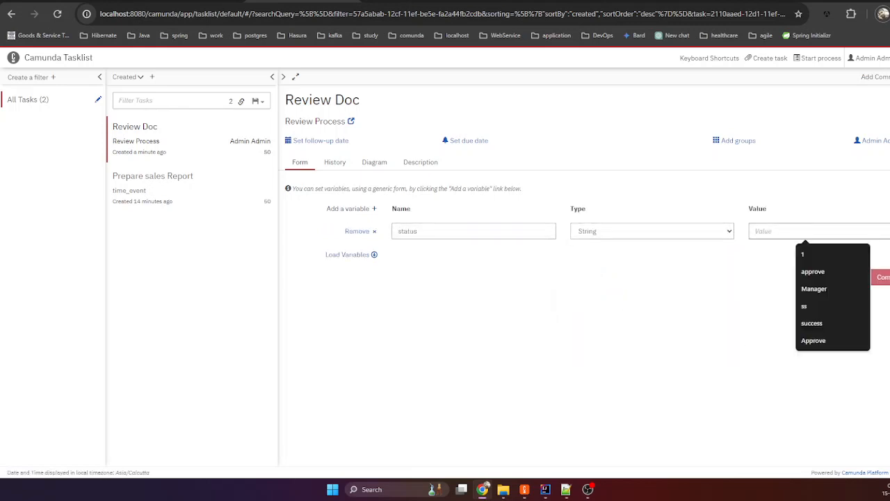
text(A)
key(Down)
key(Down)
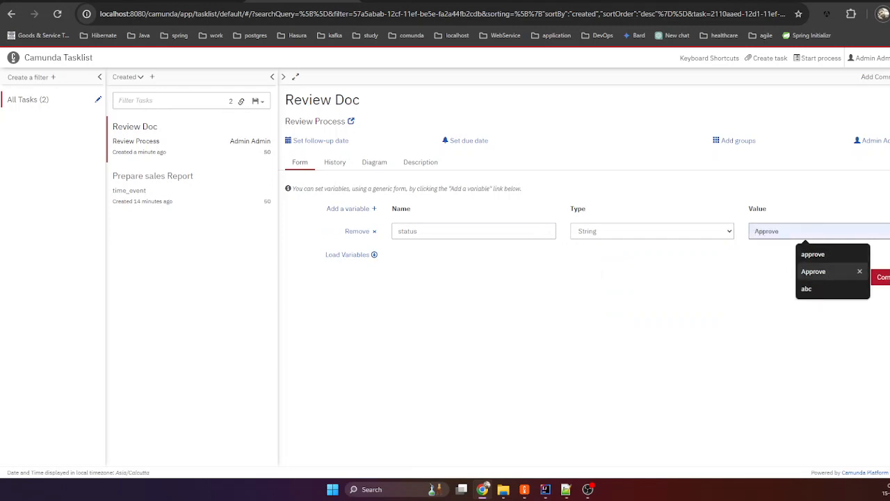
key(Return)
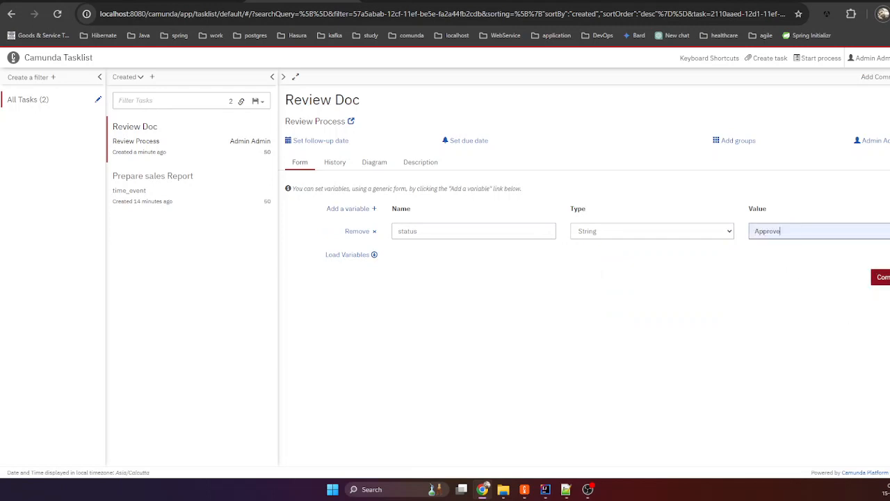
click(880, 277)
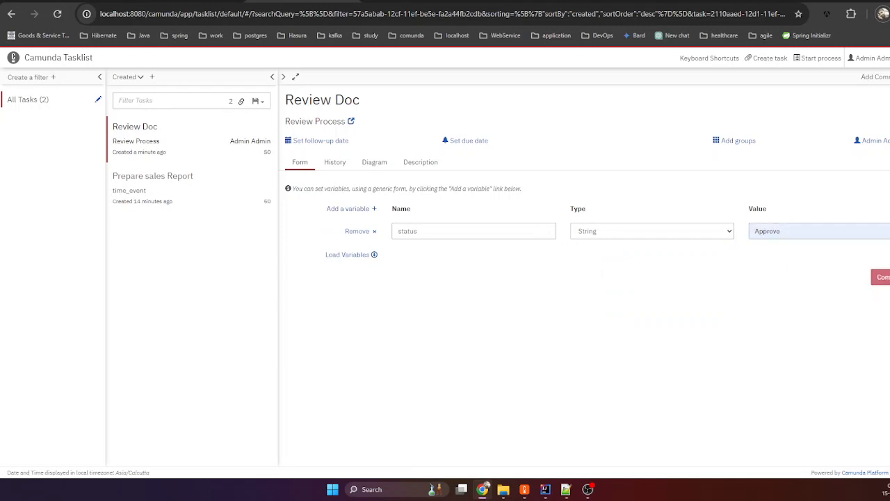
- Go back to the KYC process instance in Camunda Cockpit and reload it to check its progress
click(186, 1)
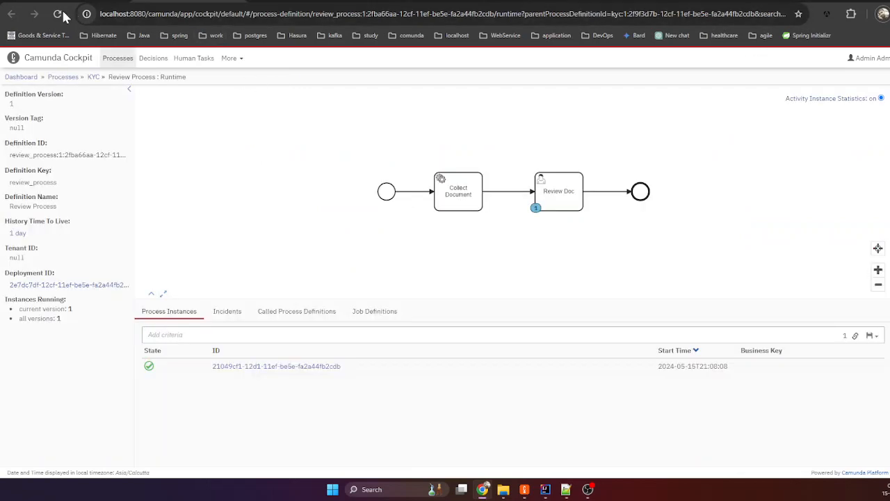
key(alt+Left)
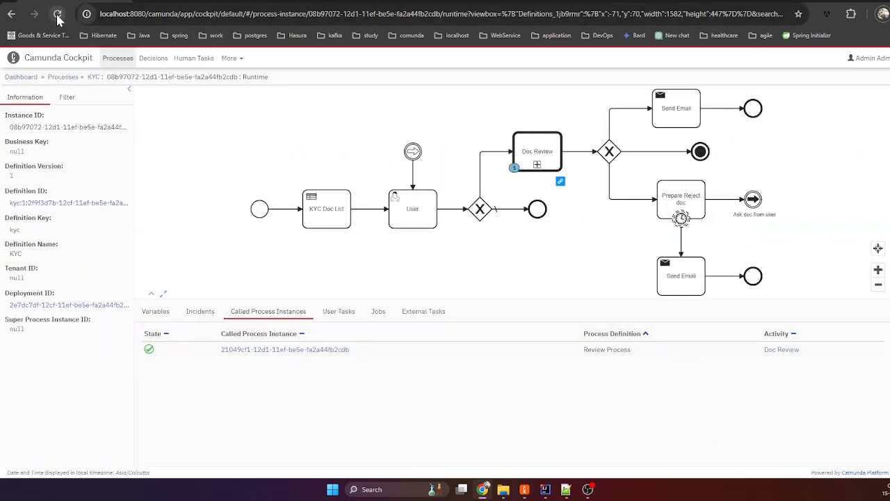
click(57, 13)
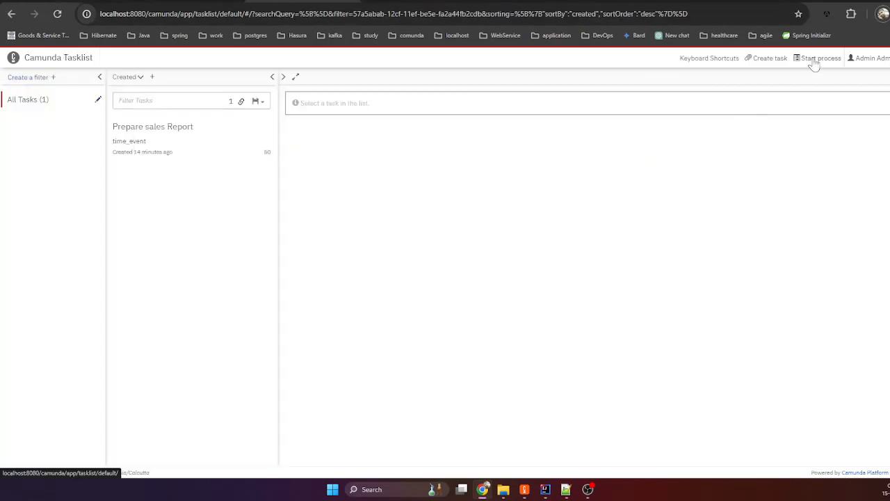
- Start a new KYC process instance from Camunda Tasklist and reload the task list
click(813, 61)
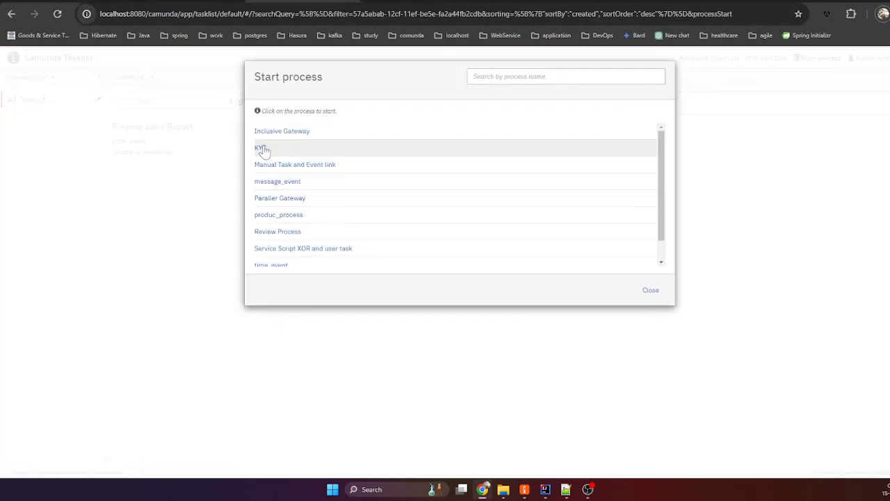
click(262, 149)
click(656, 186)
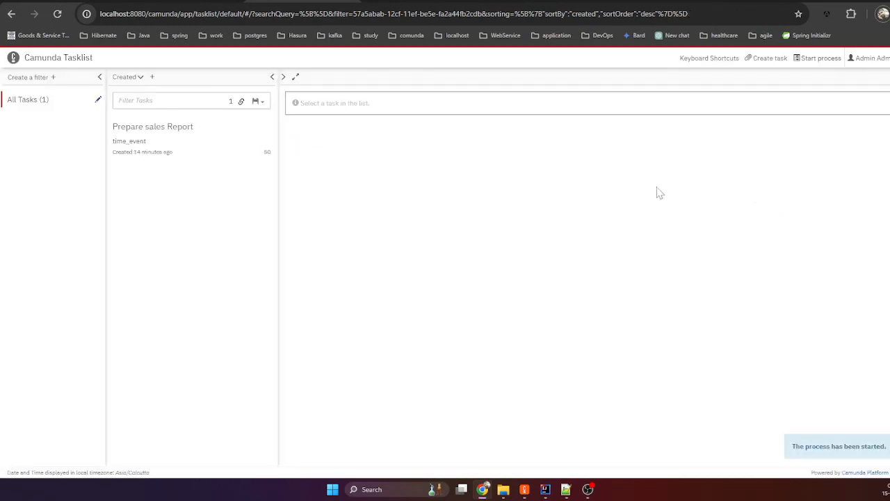
click(58, 14)
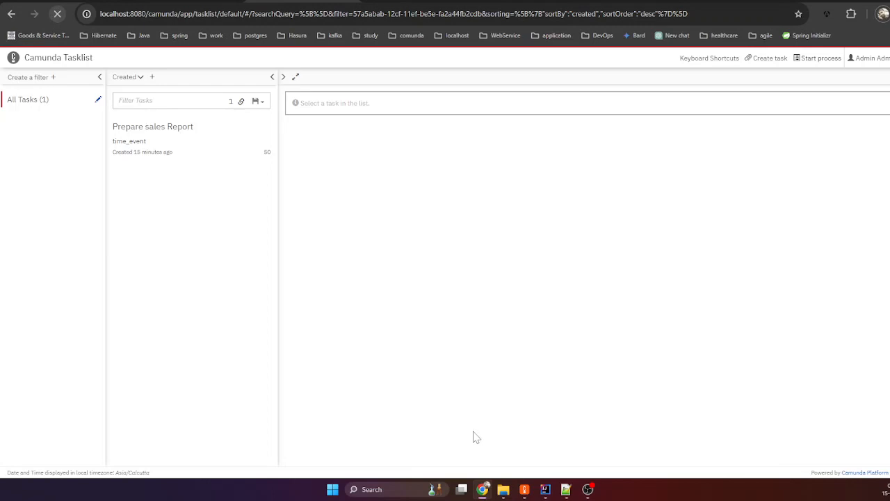
- Check the condition on the flow into Doc Review in Camunda Modeler, and open and claim the new KYC User task in Tasklist
click(525, 489)
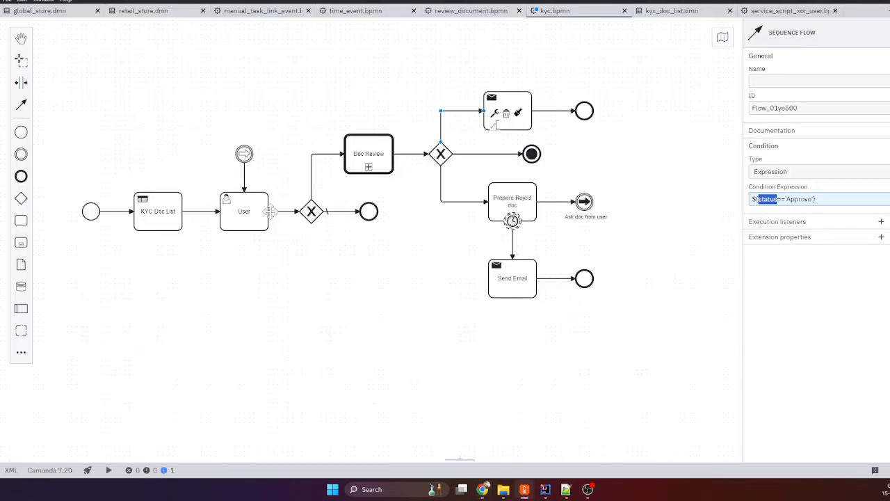
click(312, 179)
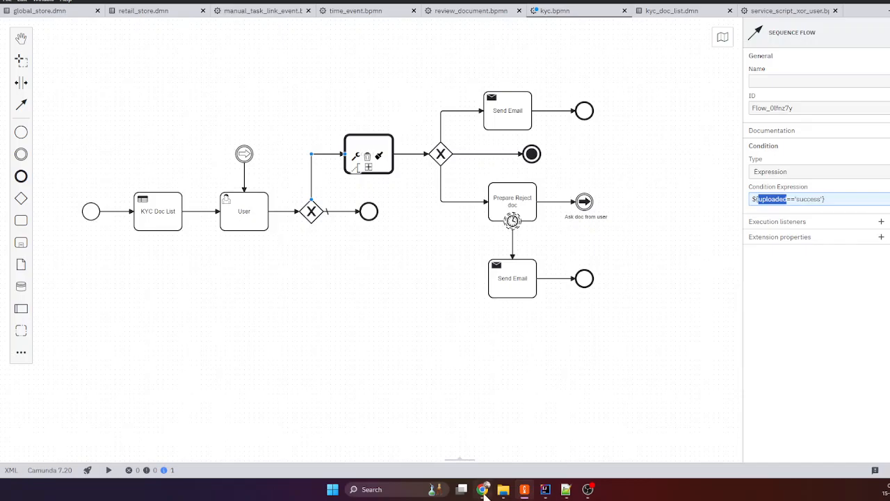
click(483, 489)
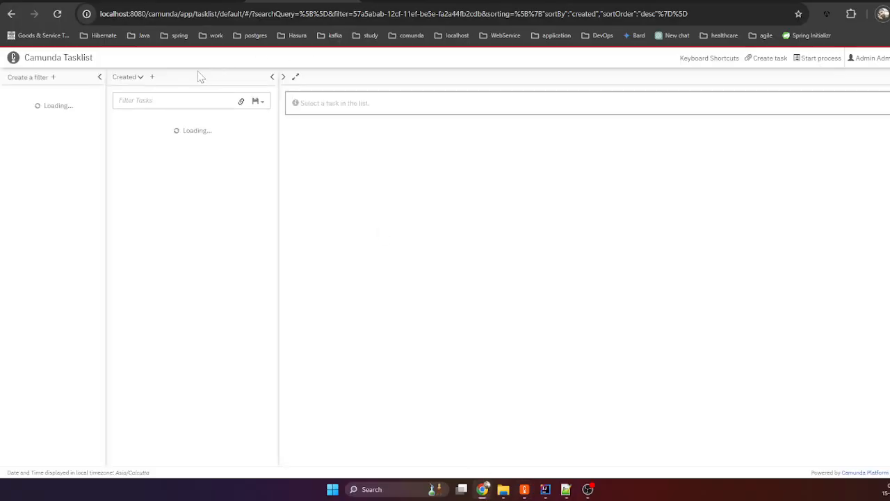
click(171, 147)
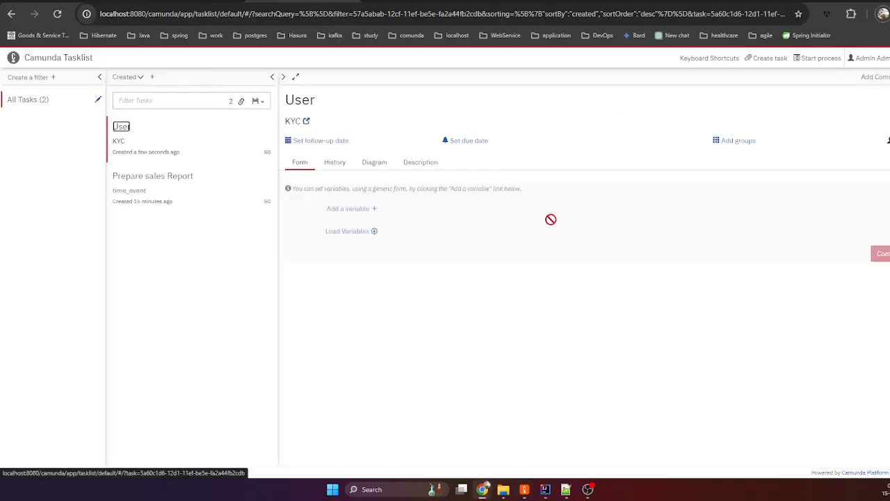
- Add a String variable named uploaded with the value success to the new instance's User task and complete the task
click(356, 216)
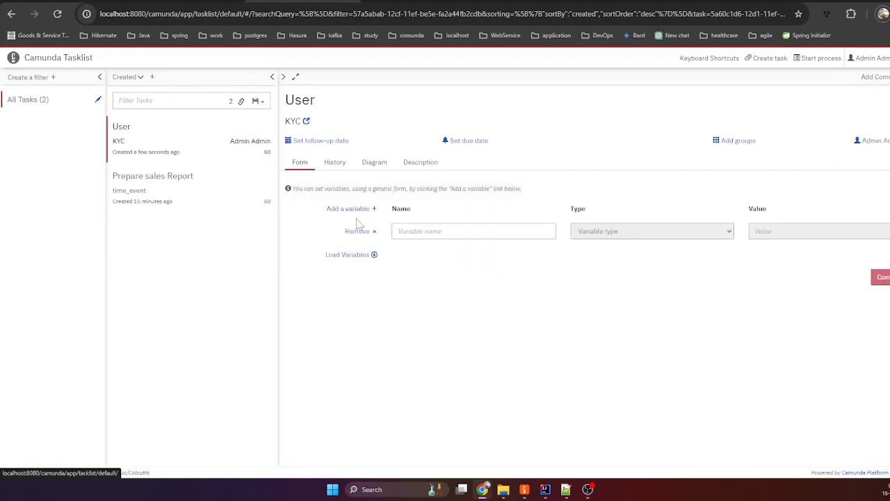
key(Down)
key(Down)
key(Return)
click(664, 237)
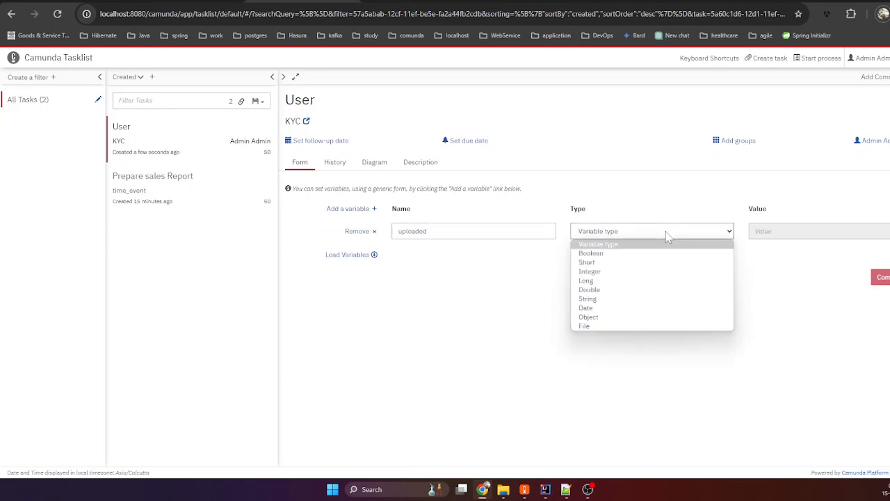
click(647, 303)
click(805, 232)
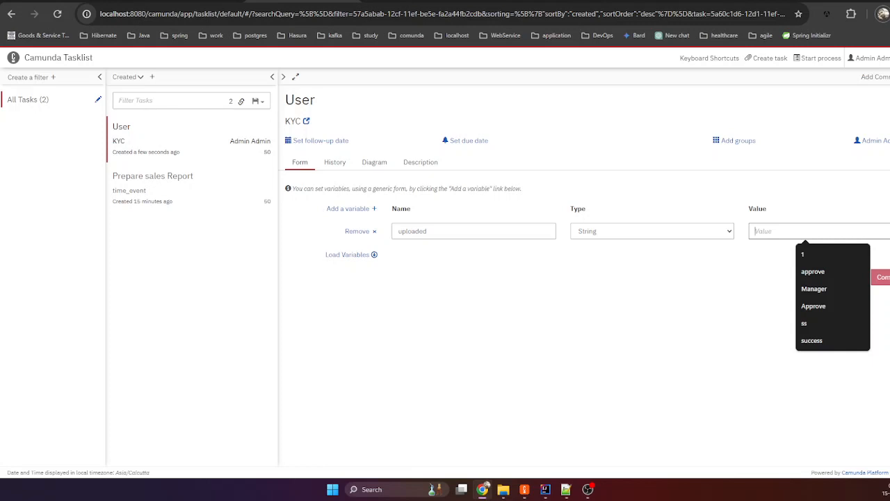
text(succe)
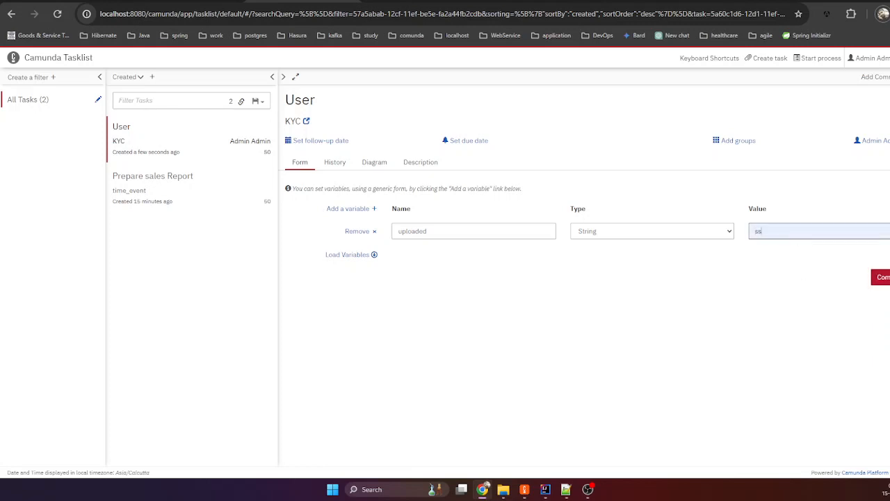
text(ss)
click(810, 272)
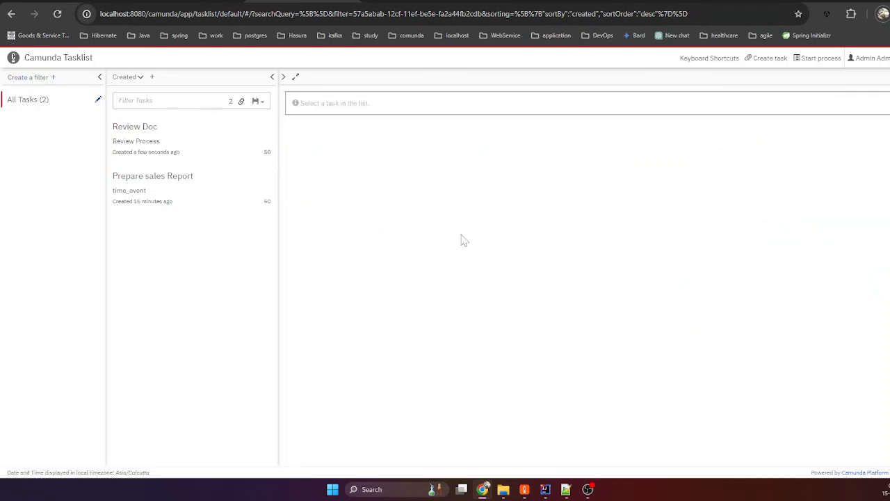
- Open and claim the new Review Doc task of the Review Process, and add an empty variable row to its form
click(149, 151)
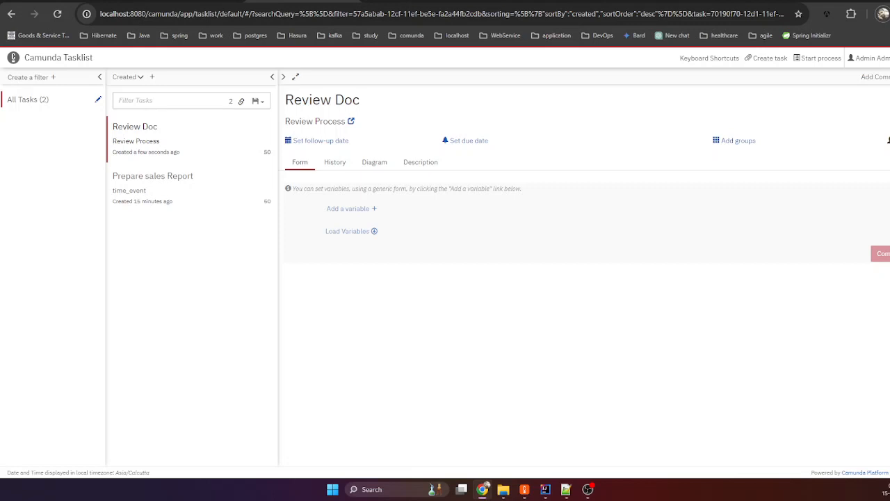
click(888, 139)
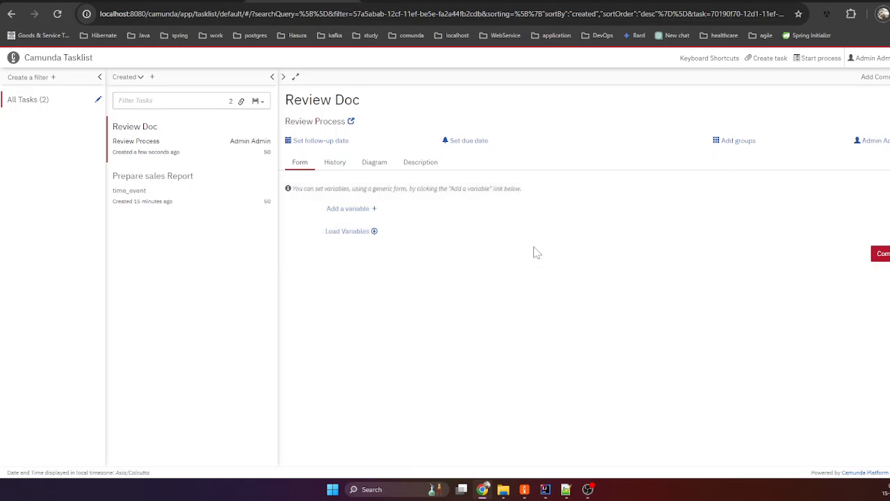
click(340, 209)
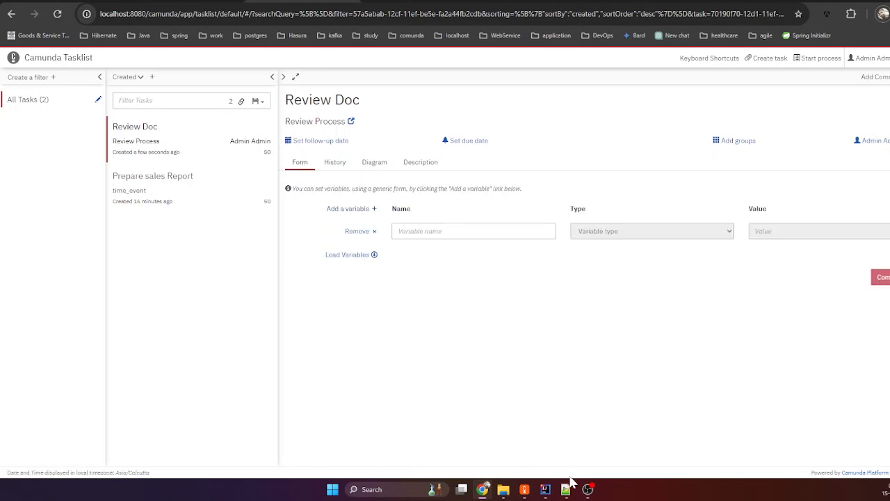
- Inspect the condition on the flow into Prepare Reject doc in Camunda Modeler, and return to the Review Doc task in Tasklist
click(524, 489)
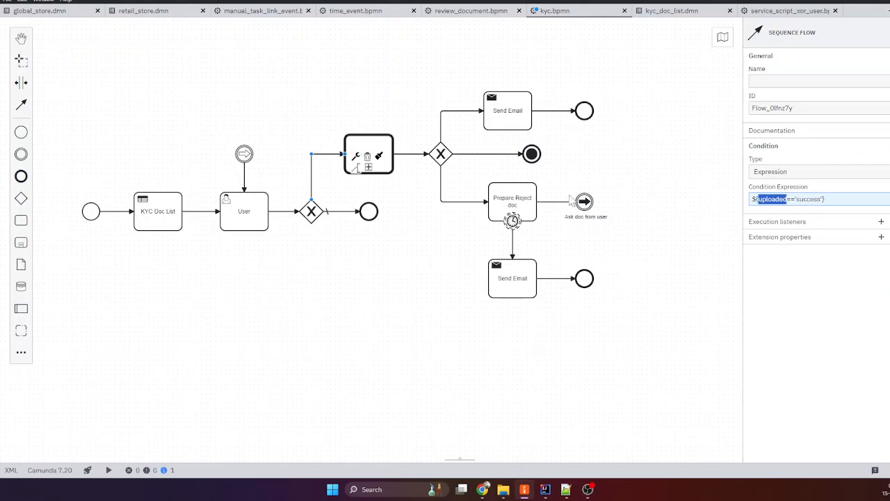
click(468, 202)
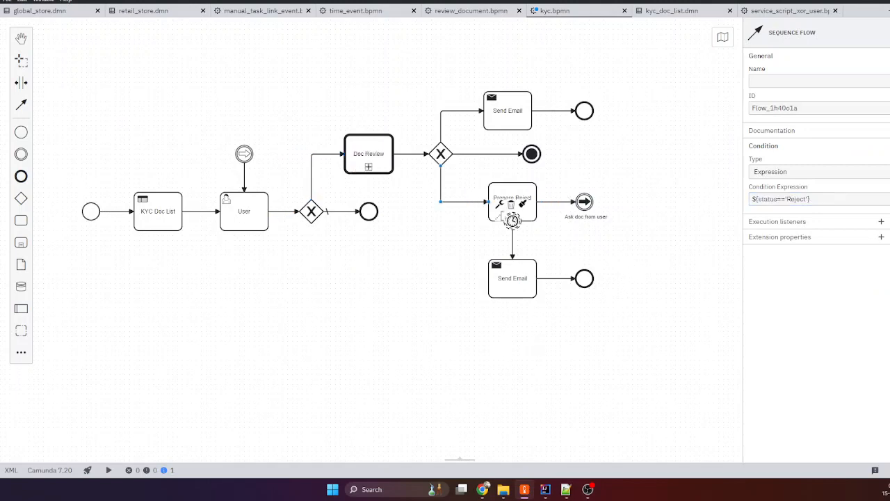
double_click(767, 199)
click(482, 488)
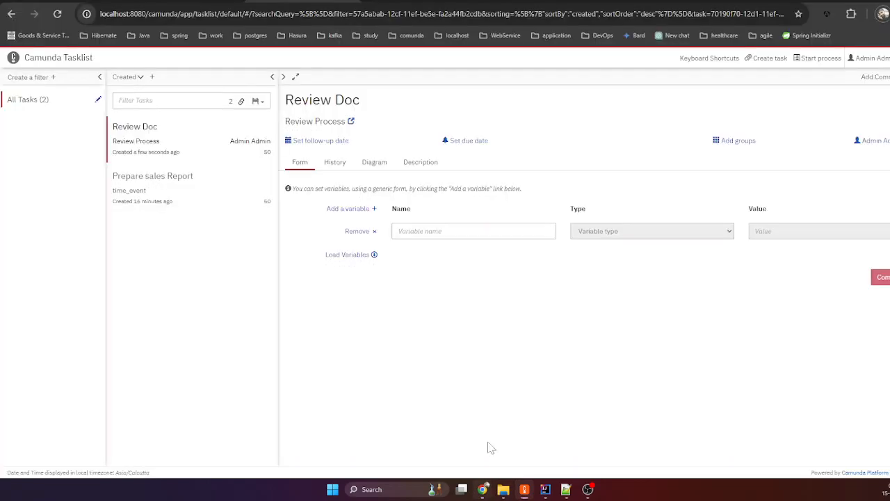
- Name the Review Doc task's variable status, set its type to String, and give it the value Reject
drag(427, 205, 433, 247)
click(473, 231)
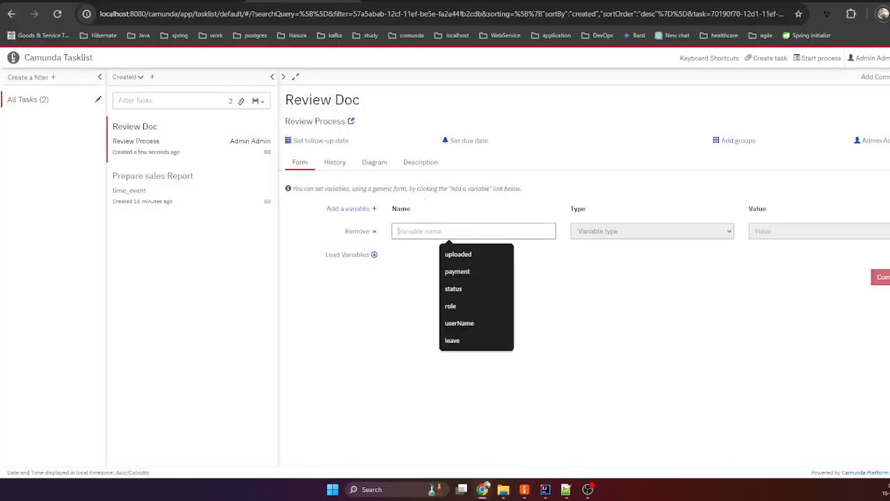
click(467, 304)
click(622, 232)
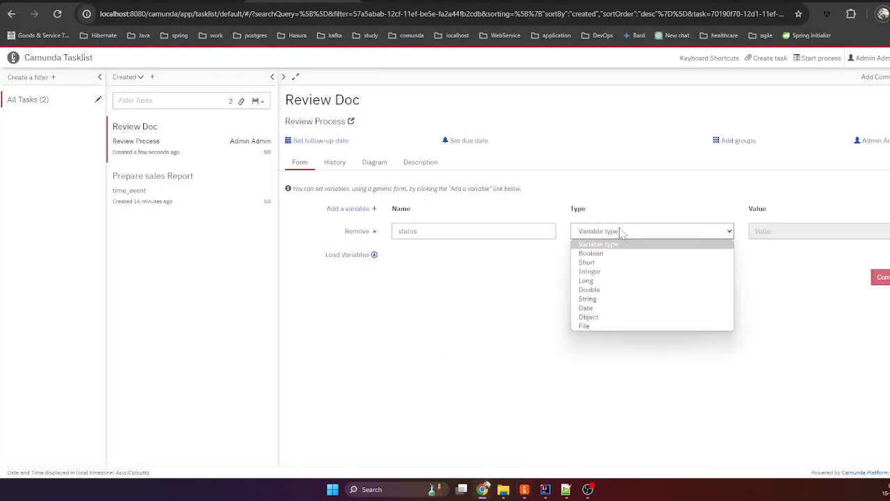
click(628, 298)
click(758, 233)
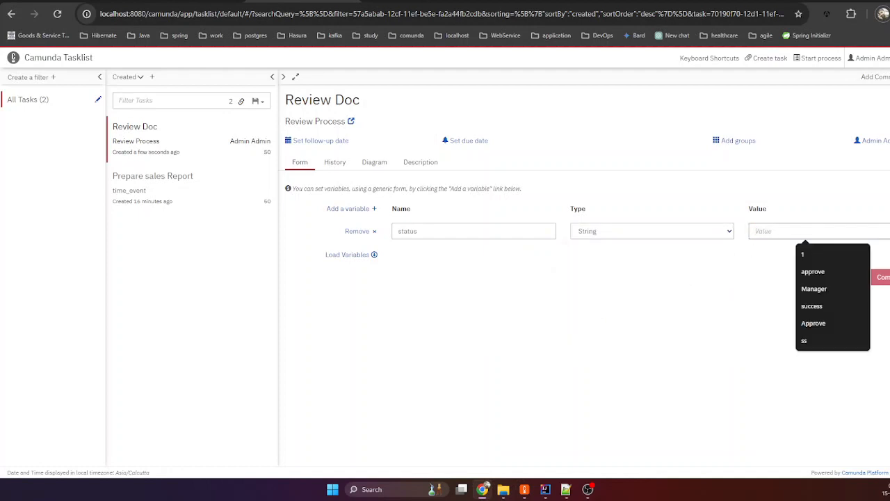
text(R)
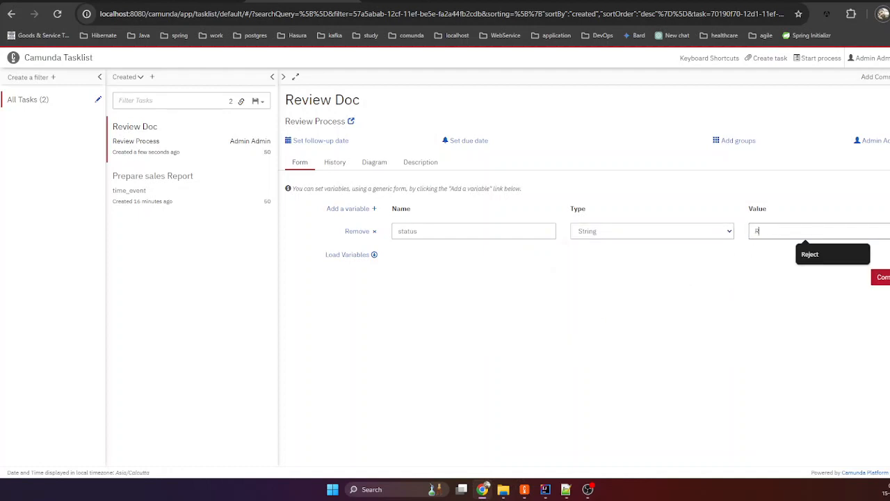
click(826, 254)
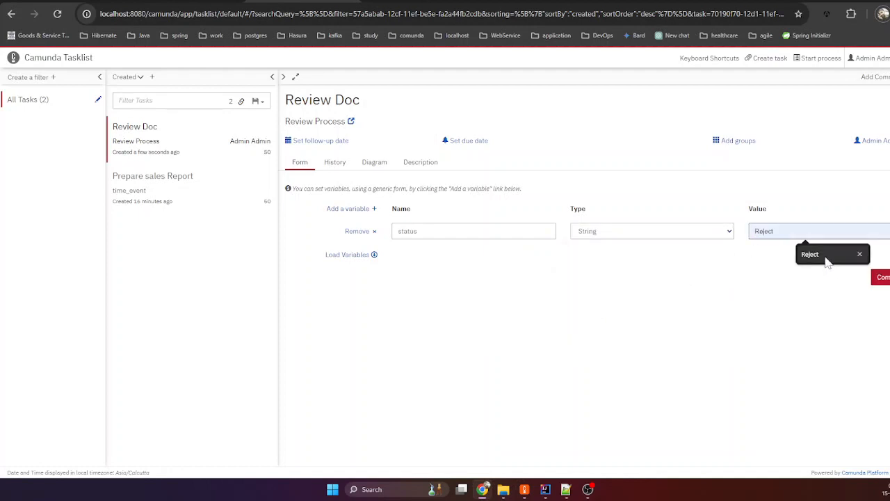
- Add a second variable row to the Review Doc form, and copy the name rejectDoc from the Prepare Reject doc task's output in Camunda Modeler
click(332, 209)
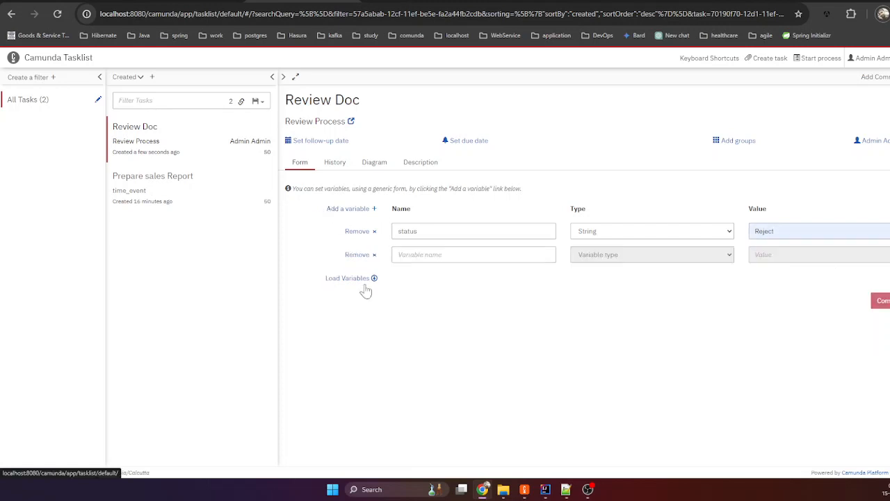
click(545, 488)
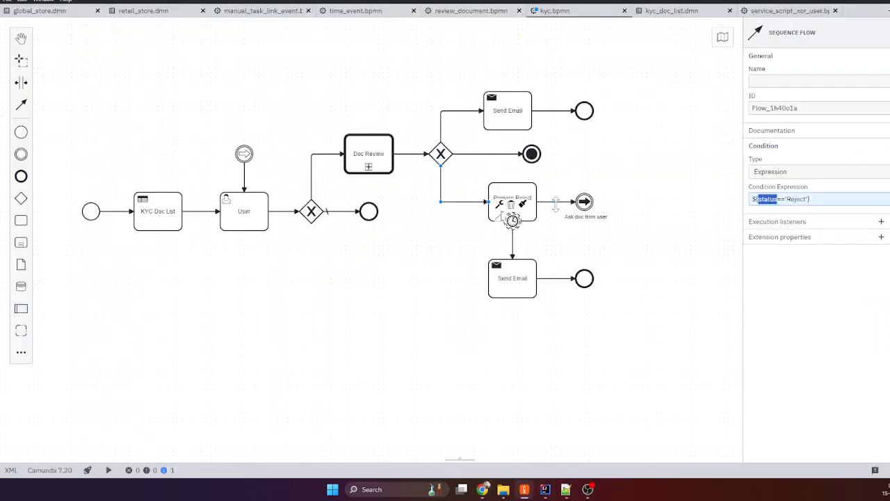
click(517, 192)
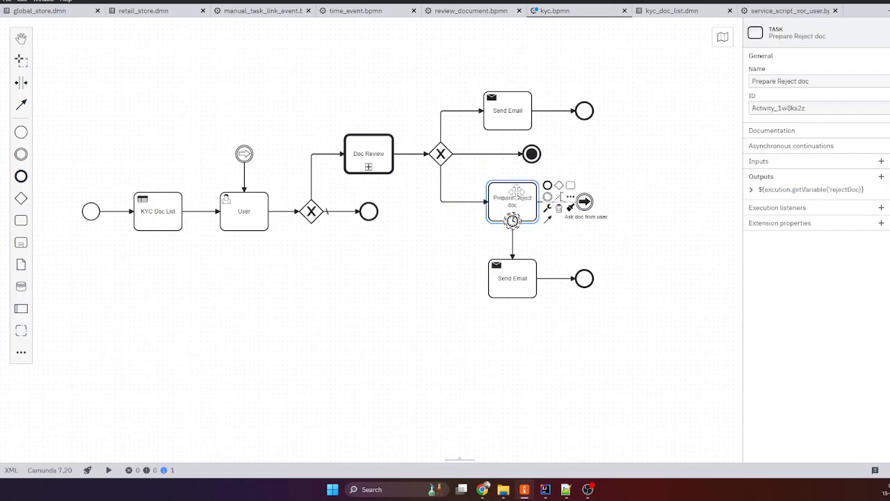
click(844, 190)
click(844, 190)
click(844, 190)
double_click(848, 213)
key(ctrl+c)
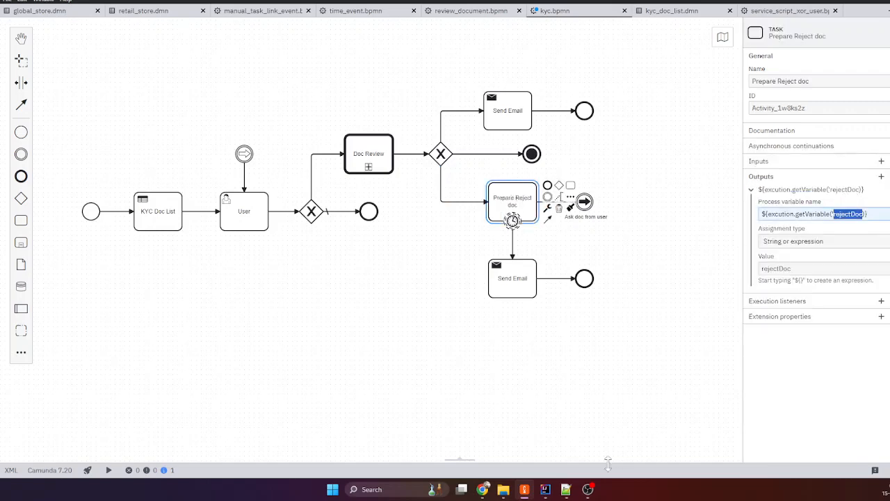
click(565, 491)
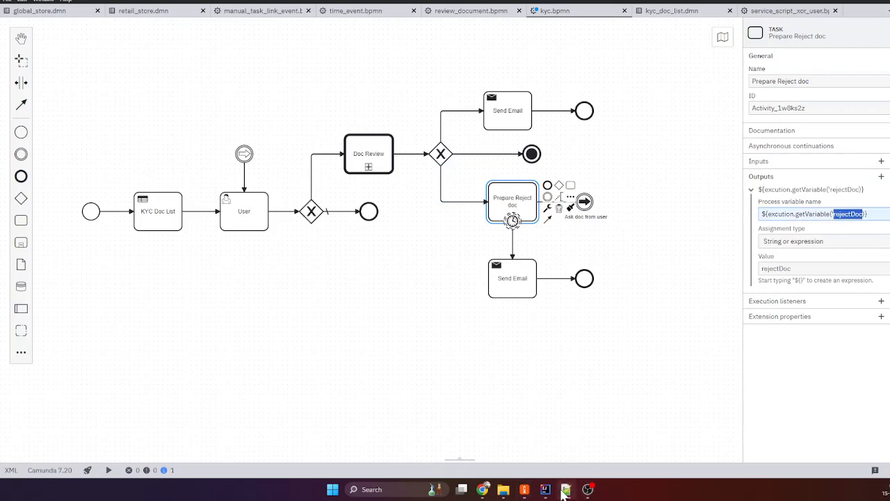
mouse_move(527, 496)
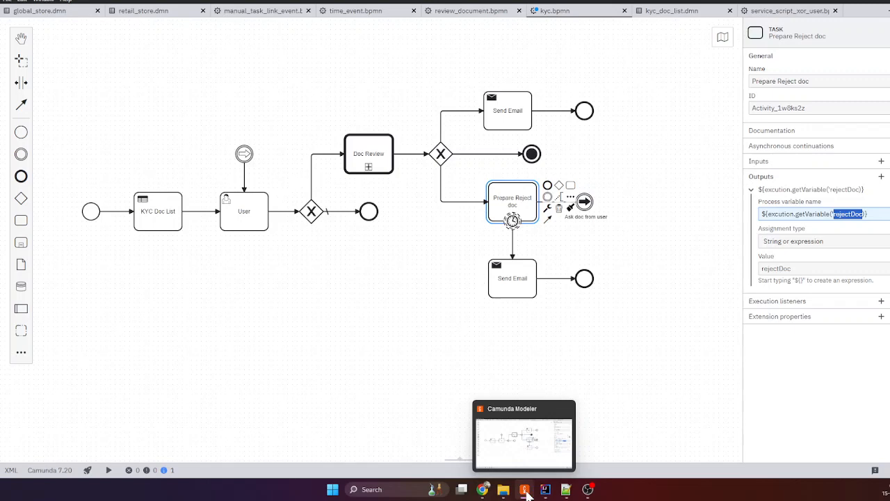
- In Tasklist, name the second Review Doc variable rejectDoc, set its type to String, and give it the value invalid PAN number
click(484, 490)
click(473, 255)
key(ctrl+v)
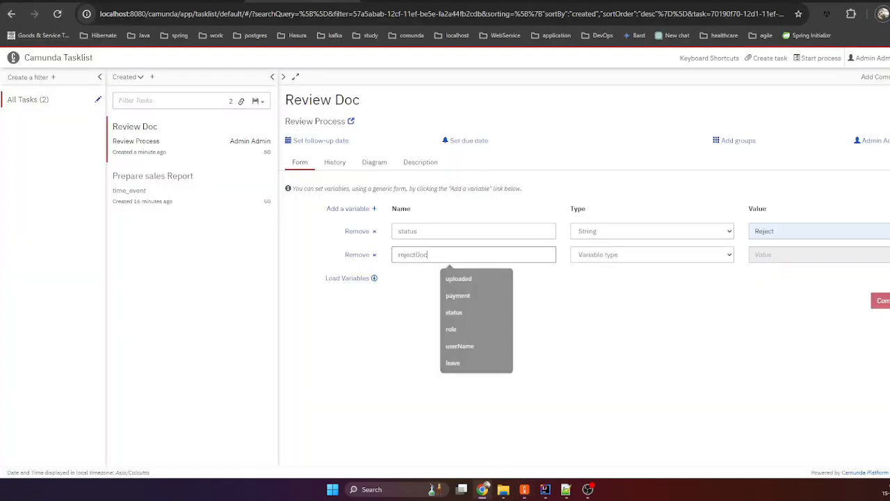
click(642, 258)
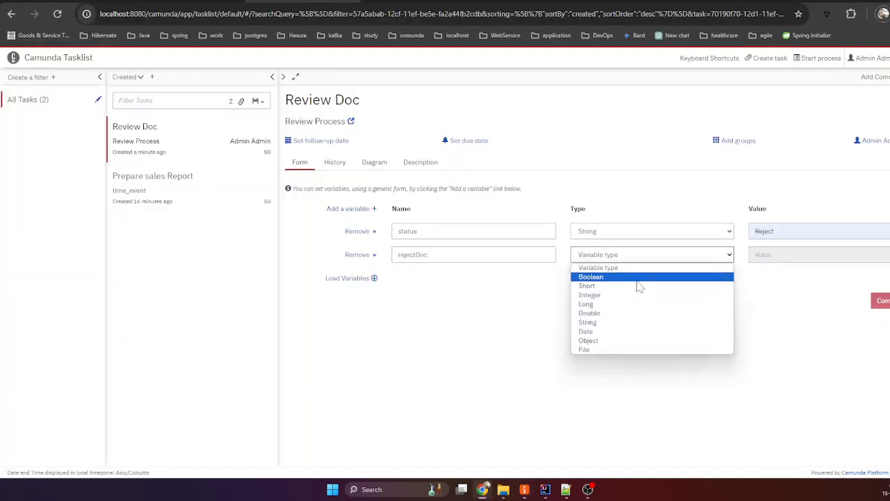
click(635, 322)
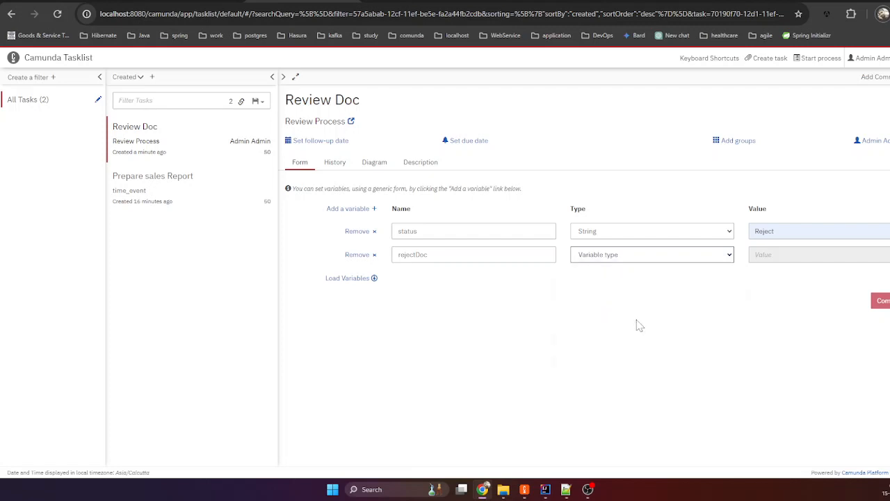
click(765, 255)
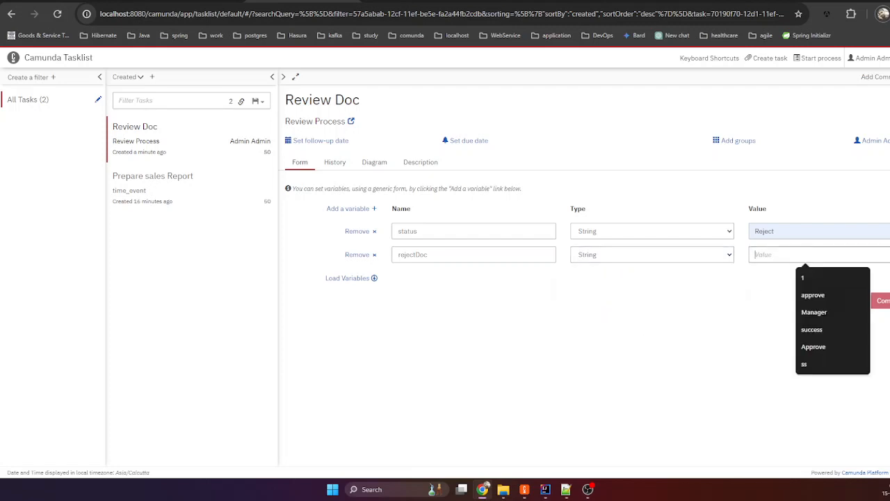
text(invalid PAN number)
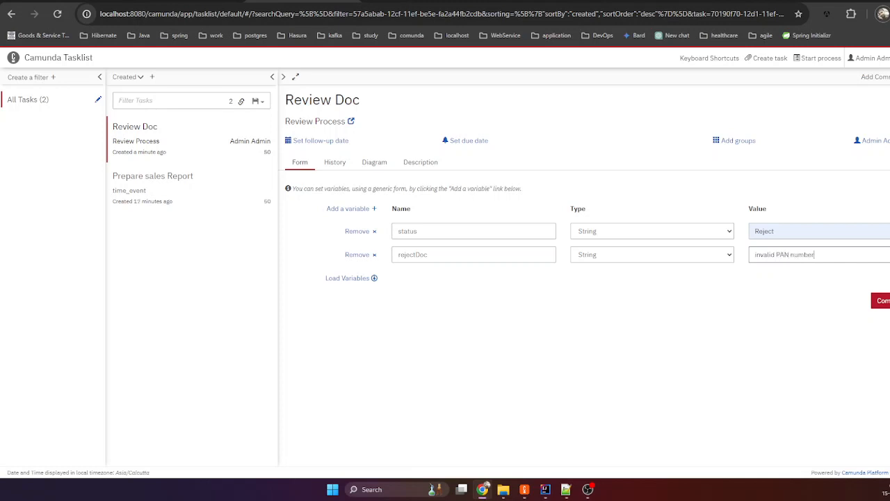
- Clear the CamundaBPMNApplication run console in IntelliJ IDEA, and complete the Review Doc task in Tasklist
click(546, 489)
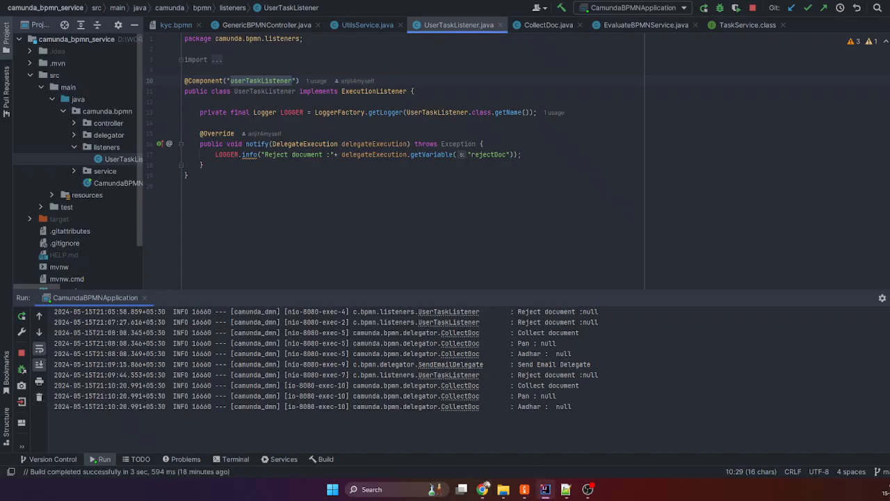
click(39, 397)
click(483, 489)
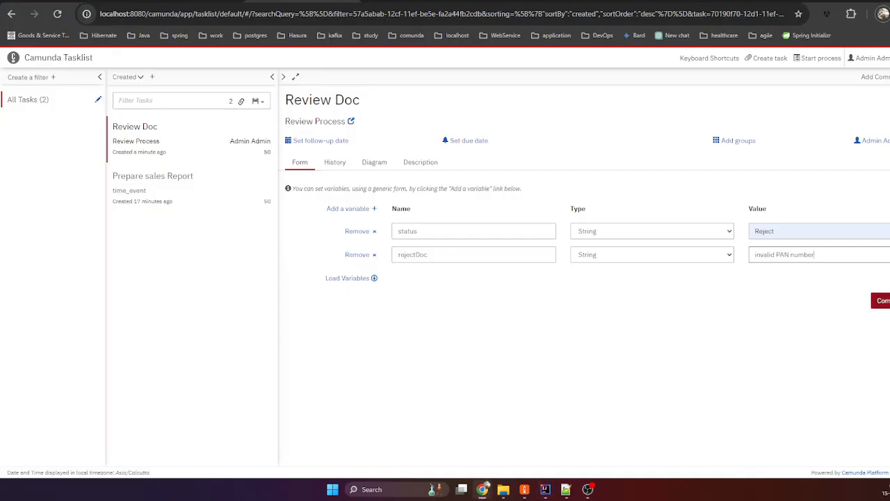
click(881, 301)
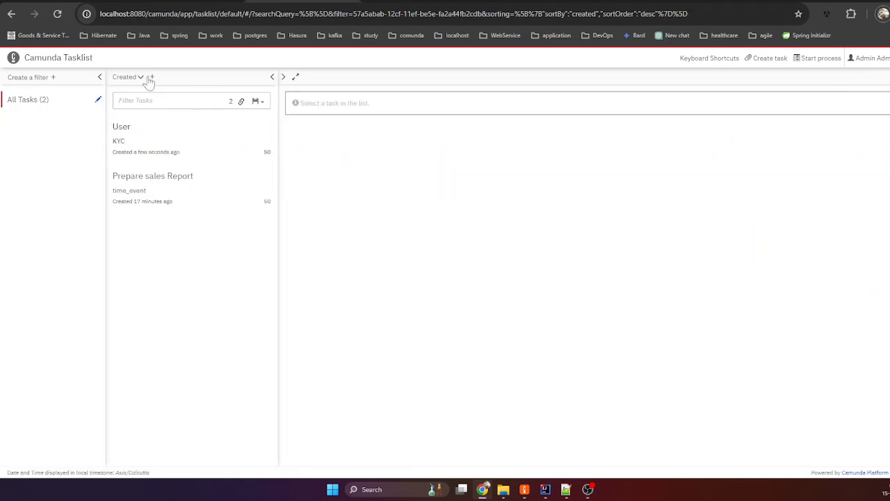
- Refresh the KYC process in Cockpit and open its running instance to examine the active activity and process variables
click(69, 4)
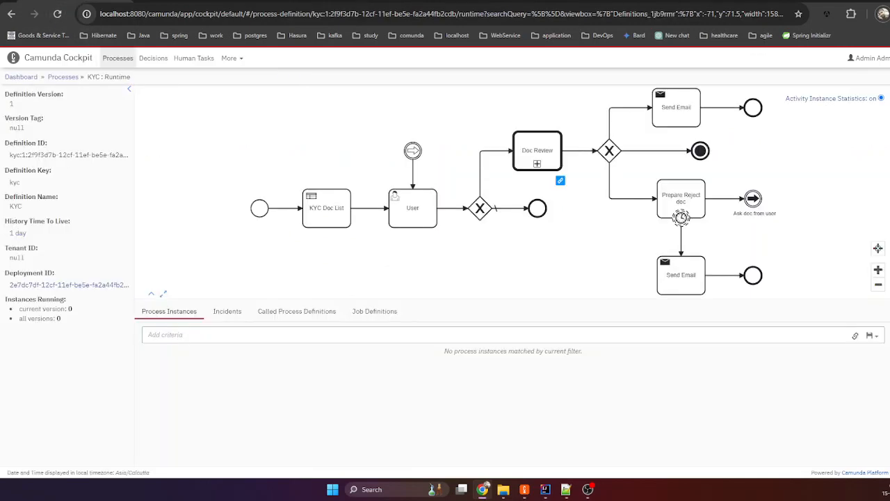
click(57, 13)
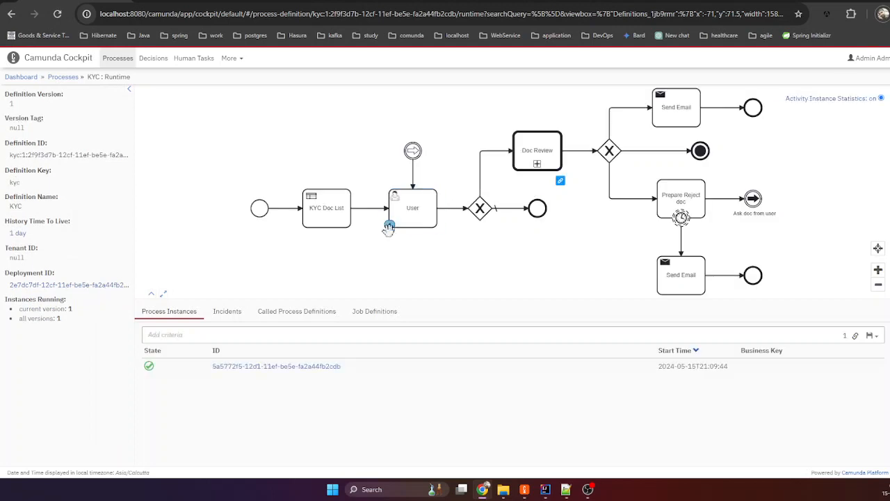
click(311, 368)
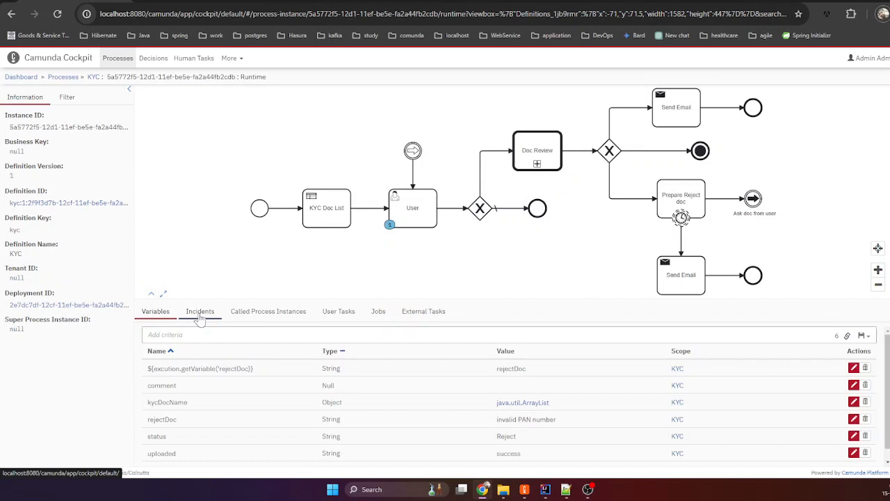
scroll(549, 435, down, 1)
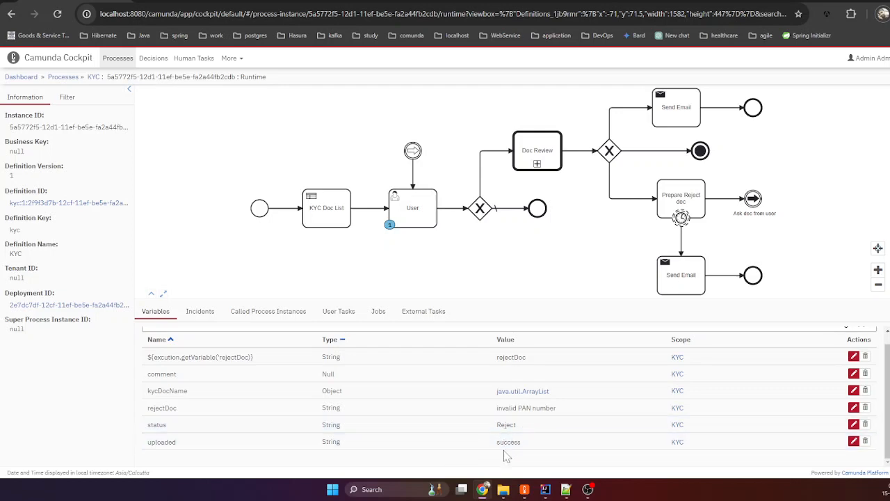
scroll(507, 445, up, 1)
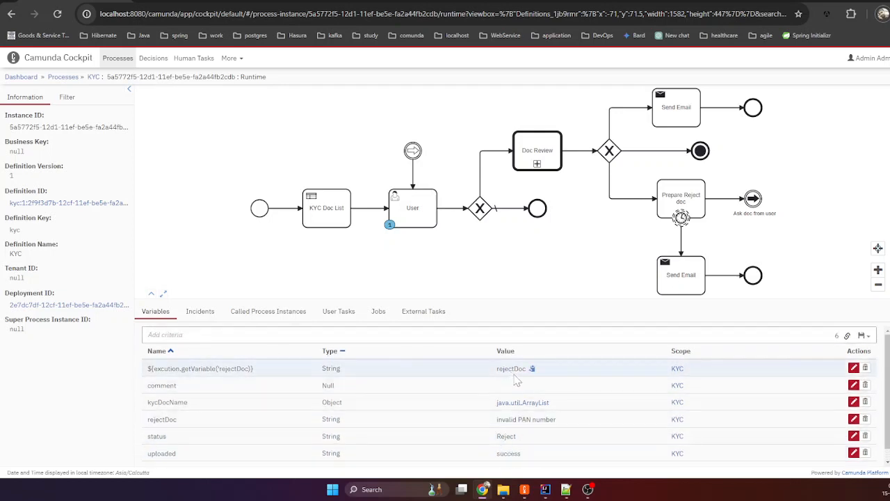
- Check the UserTaskListener output in the IntelliJ IDEA run console, and return to Tasklist in the browser
click(546, 490)
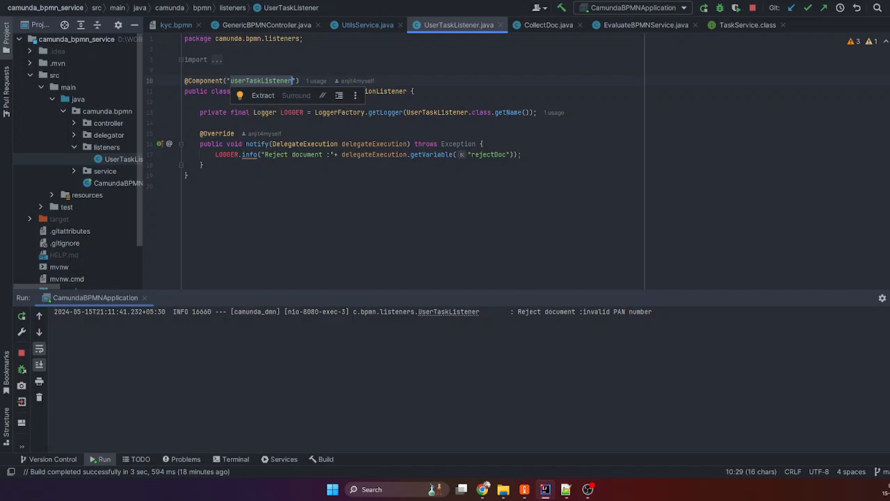
click(481, 489)
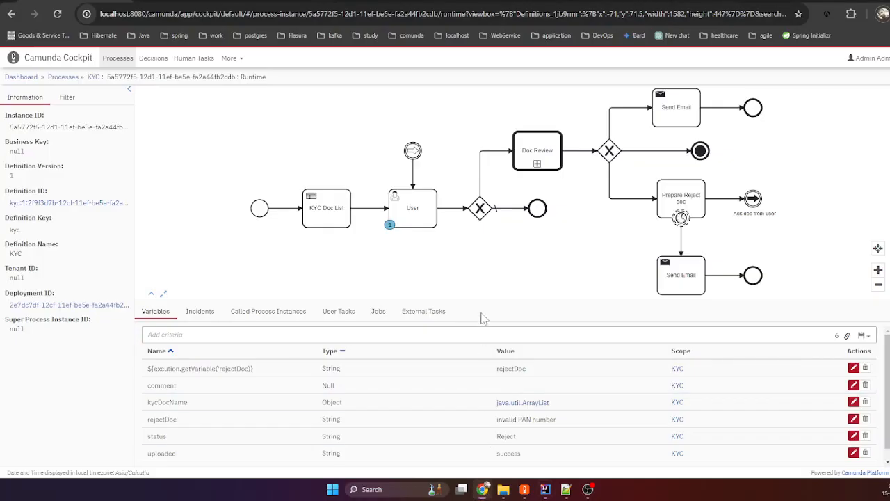
key(alt+Left)
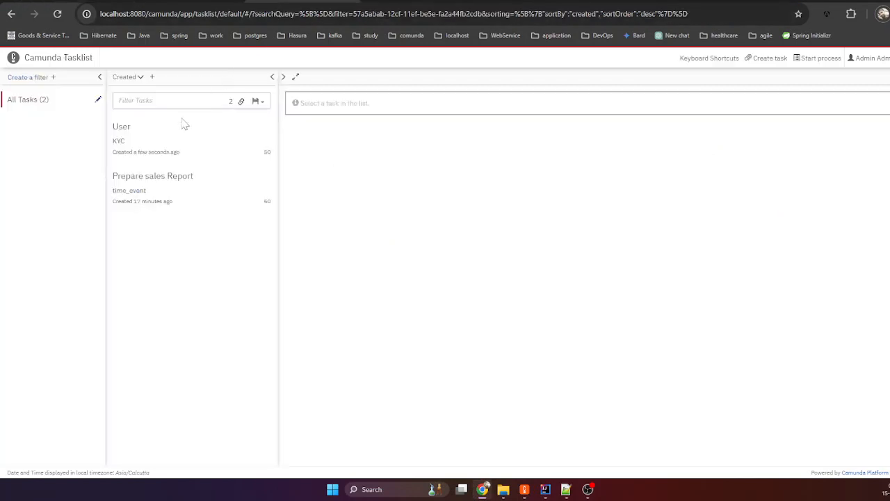
- Open and claim the KYC User task, add a String variable named uploaded with the value success, and complete the task
click(183, 126)
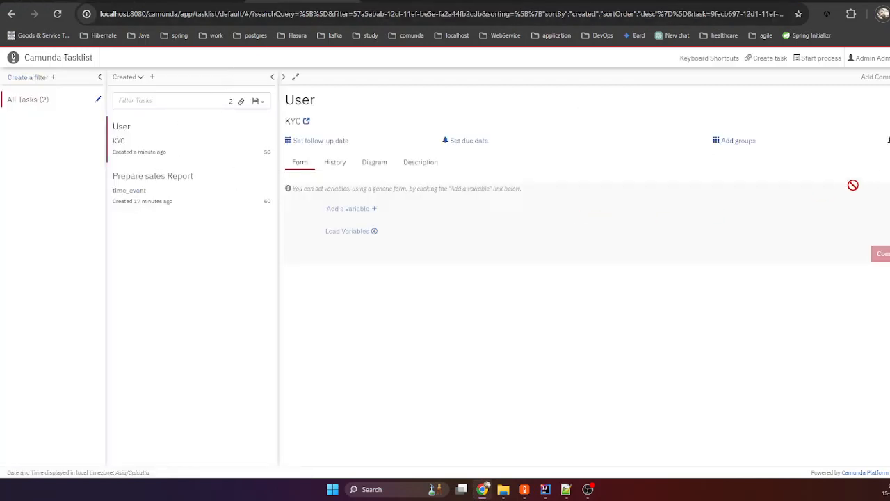
click(349, 208)
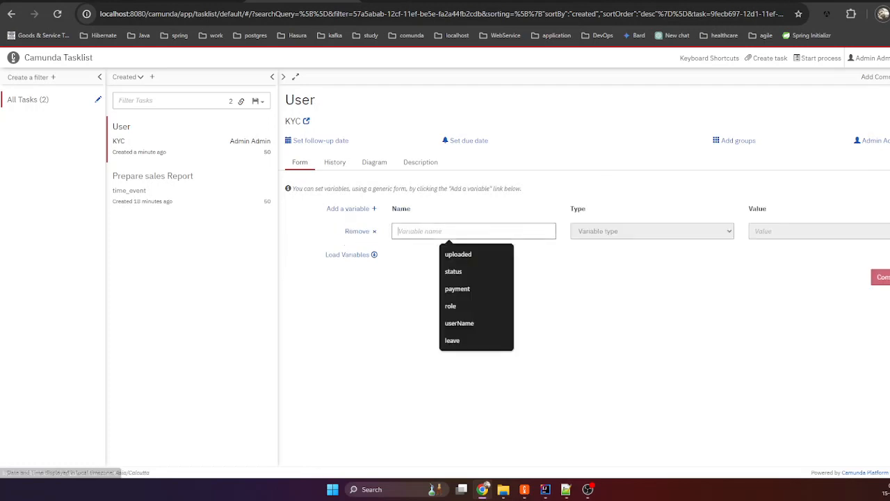
click(468, 252)
click(677, 236)
click(635, 304)
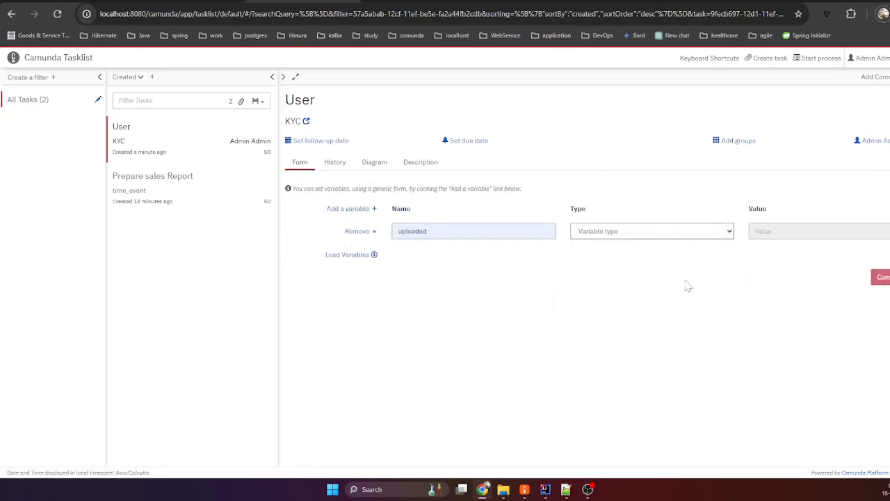
click(758, 231)
text(success)
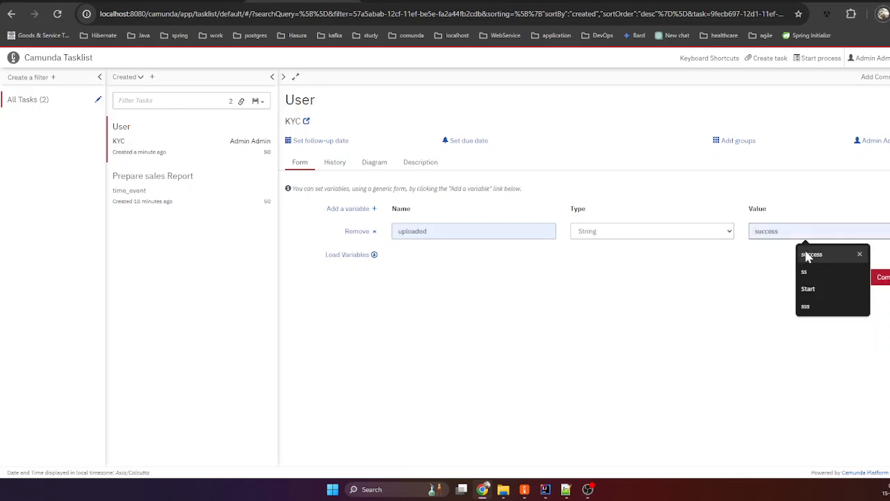
click(810, 254)
click(862, 278)
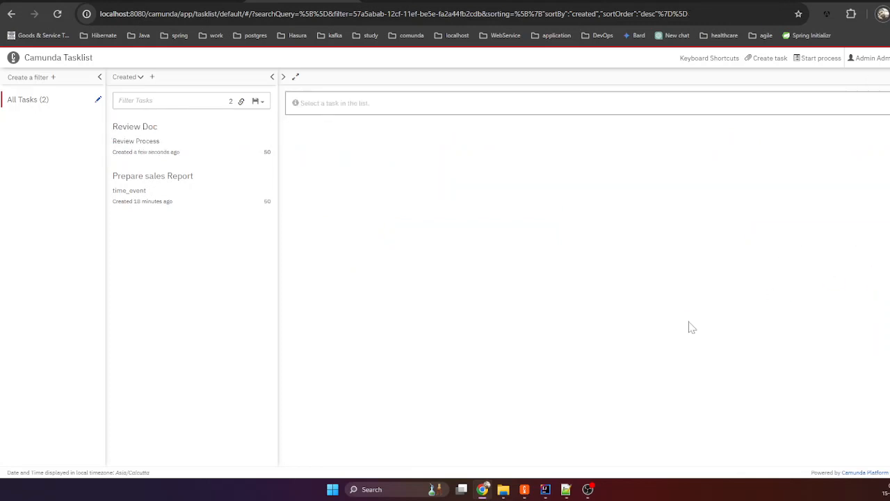
- Open and claim the new Review Doc task, and add a String variable named status to its form
click(173, 158)
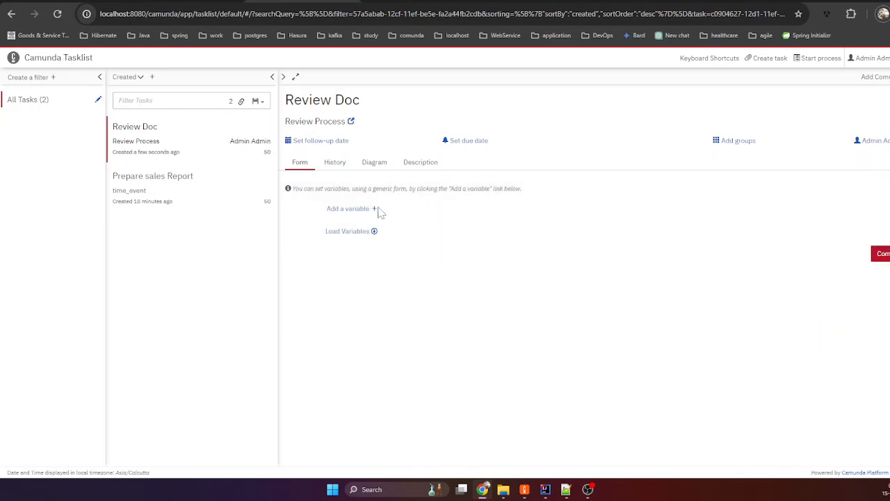
click(351, 209)
click(452, 231)
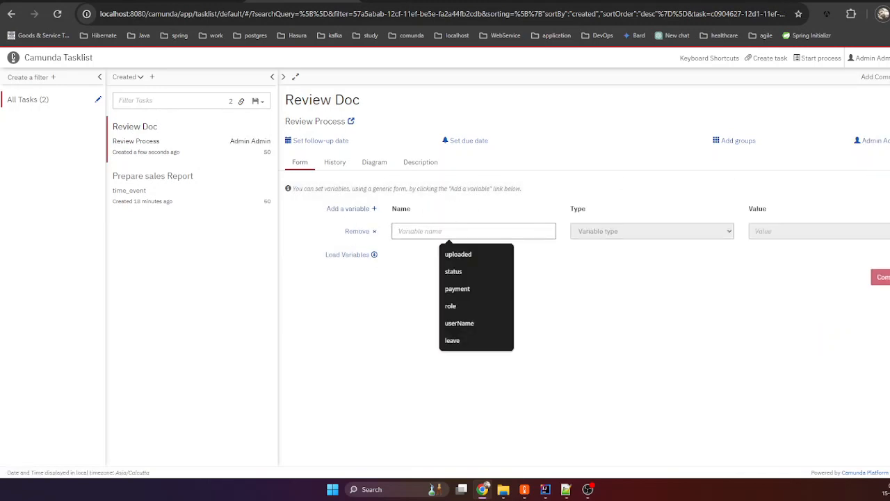
click(480, 271)
click(724, 232)
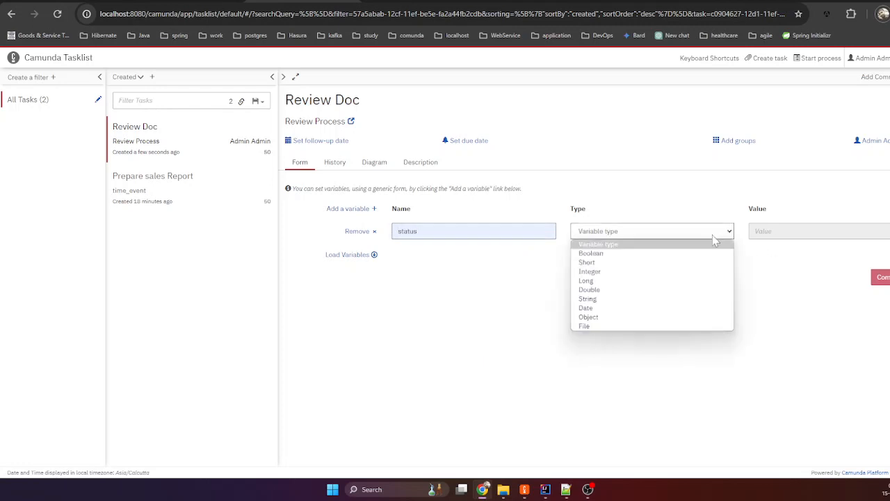
click(640, 299)
click(806, 232)
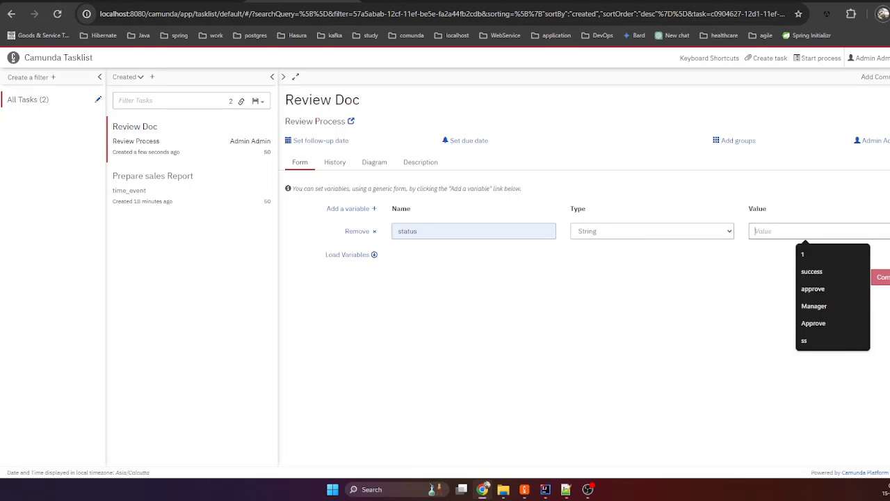
text(u)
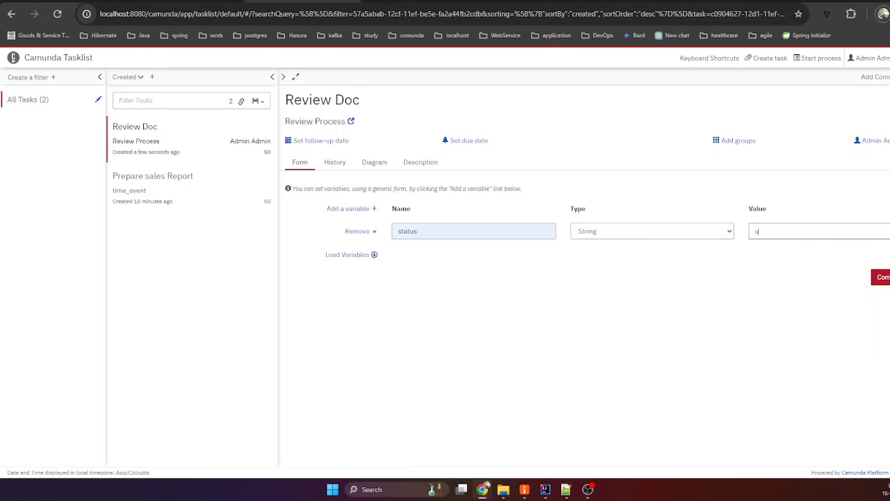
- In Camunda Modeler, copy the status value updated from the condition on the flow into the terminate end event
click(535, 491)
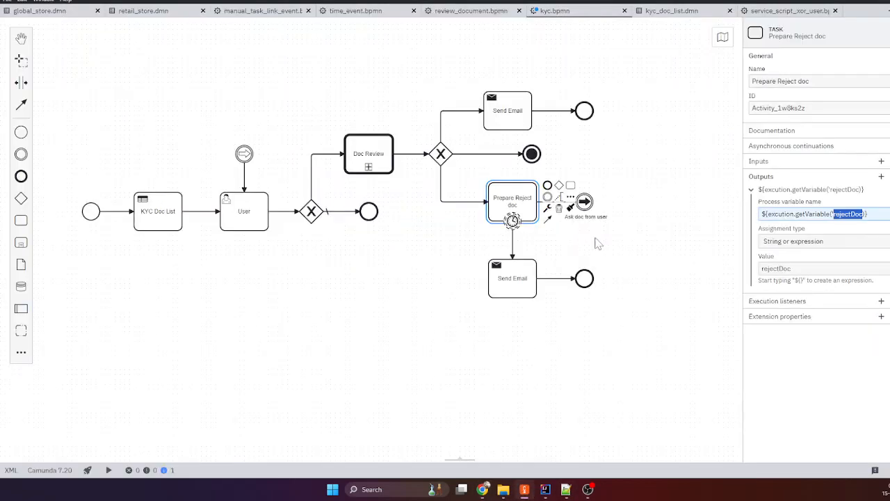
click(527, 354)
click(496, 154)
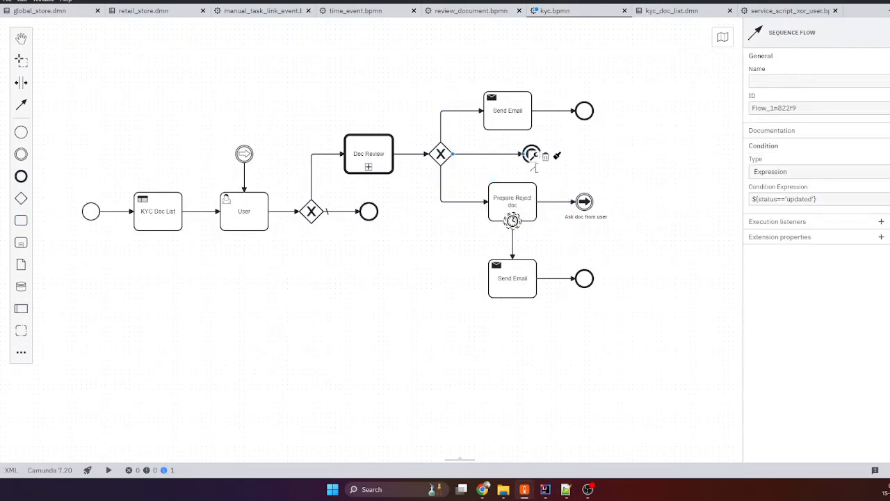
double_click(800, 198)
key(ctrl+c)
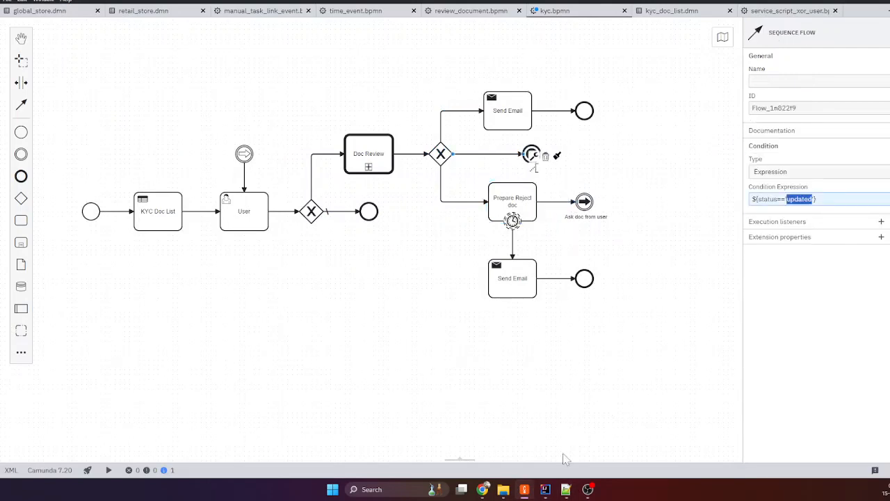
- Return to Tasklist in the browser, set the status variable's value to updated, and complete the Review Doc task
click(487, 492)
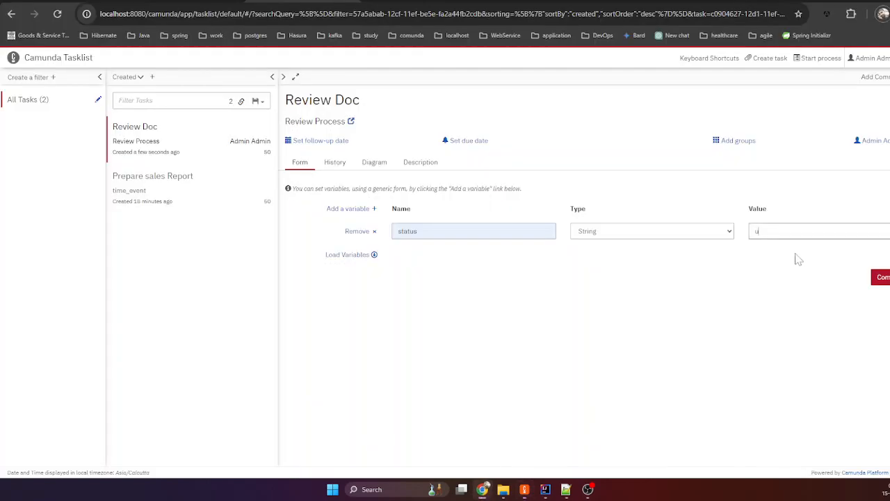
key(ctrl+v)
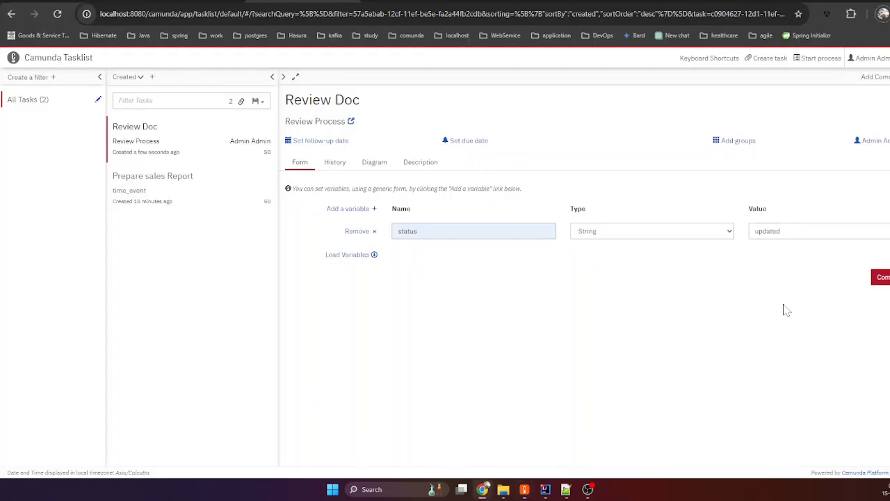
click(881, 278)
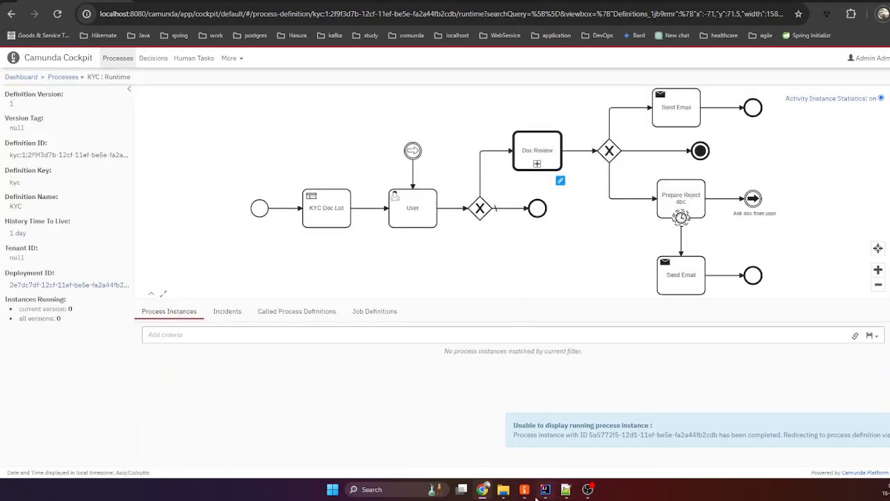
- Switch to Camunda Modeler and examine the properties of the KYC process, the User task and the upper Send Email task
click(525, 489)
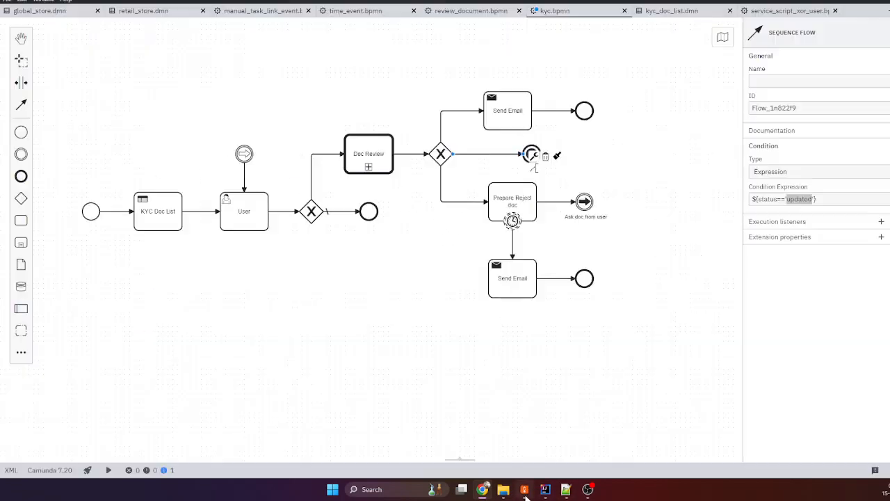
text(rejected)
click(318, 307)
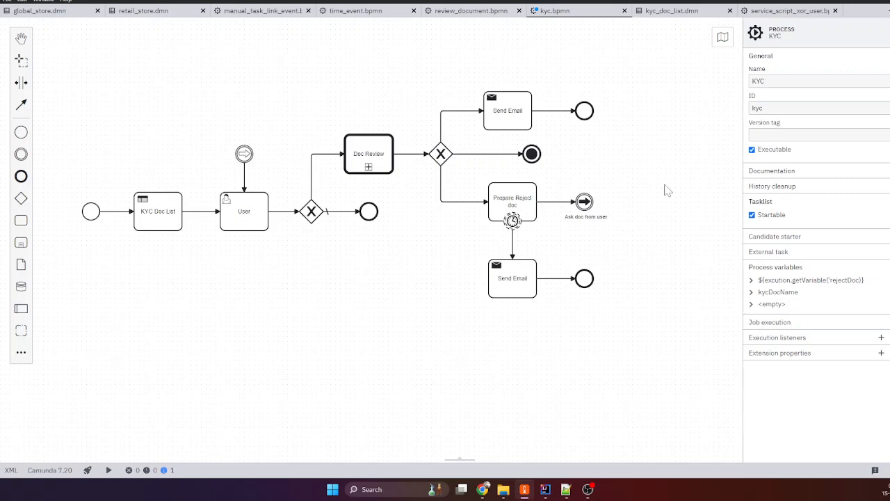
click(257, 211)
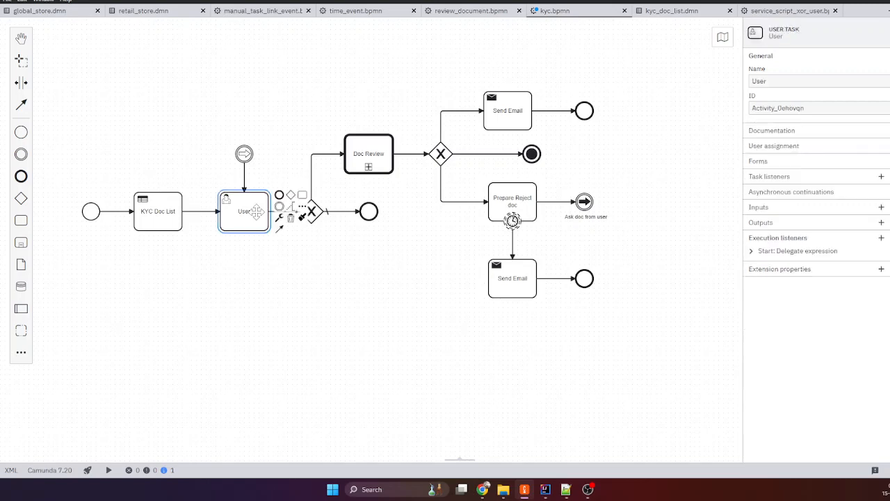
click(513, 110)
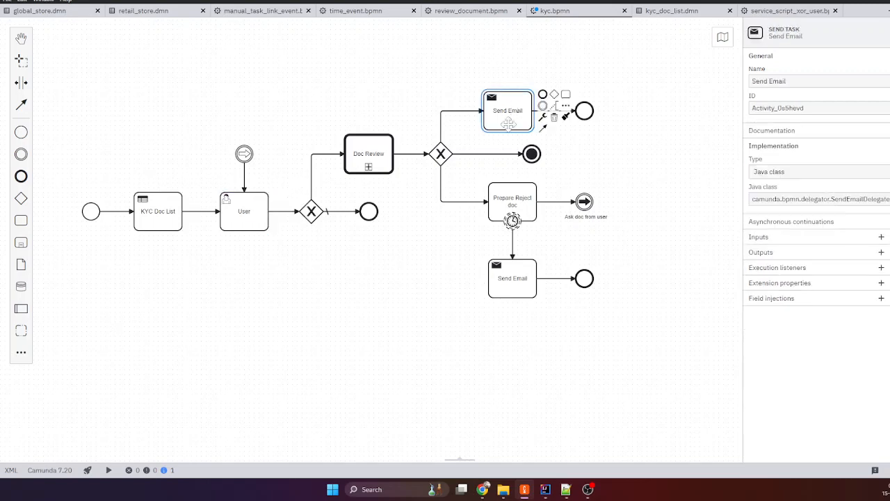